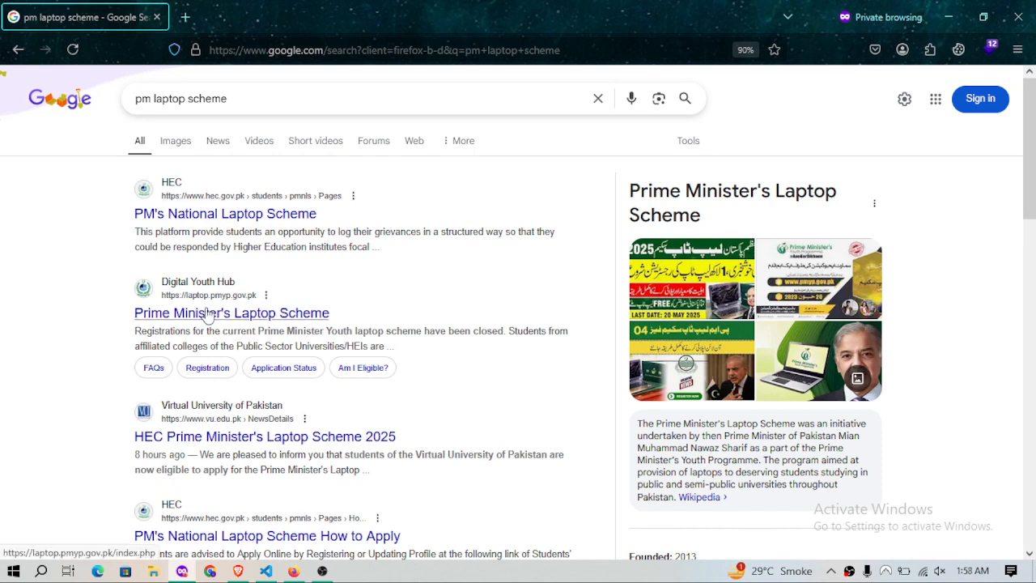
Step: From the official laptop.pmyp.gov.pk site, choose Apply Now and submit the student's CNIC with the reCAPTCHA ticked
{"action": "left_click", "coordinate": [209, 314]}
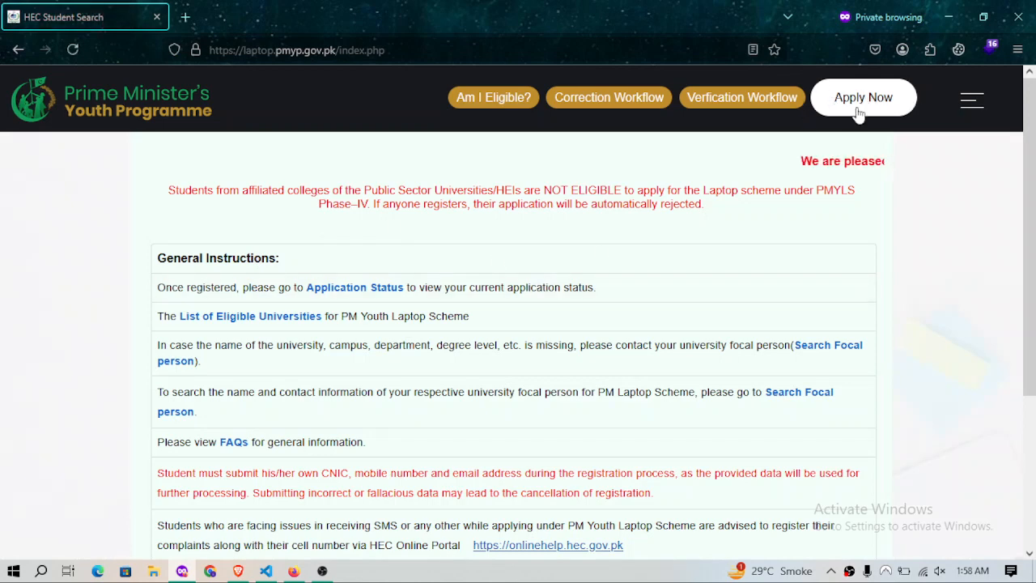
{"action": "left_click", "coordinate": [862, 103]}
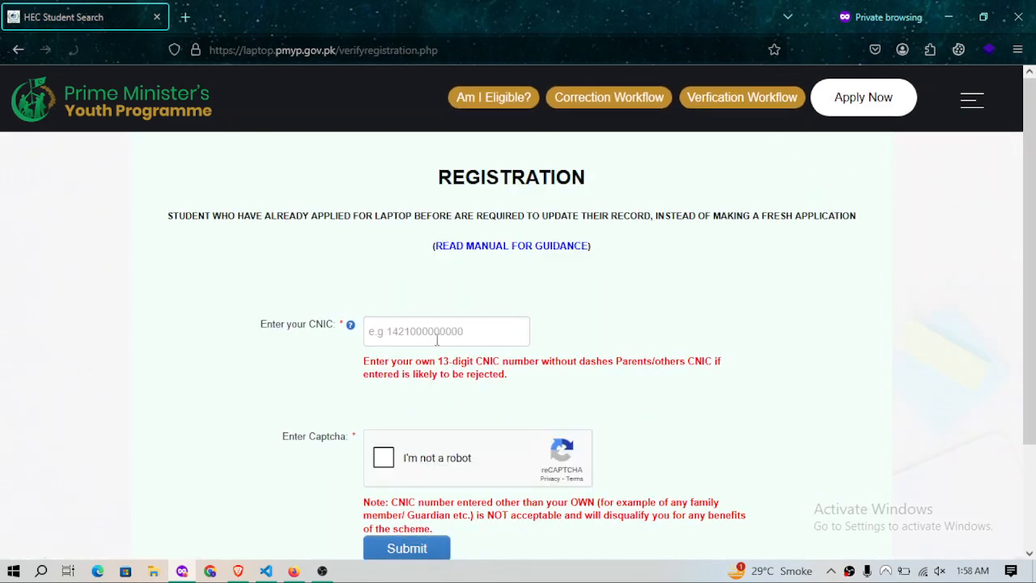
{"action": "left_click", "coordinate": [445, 331]}
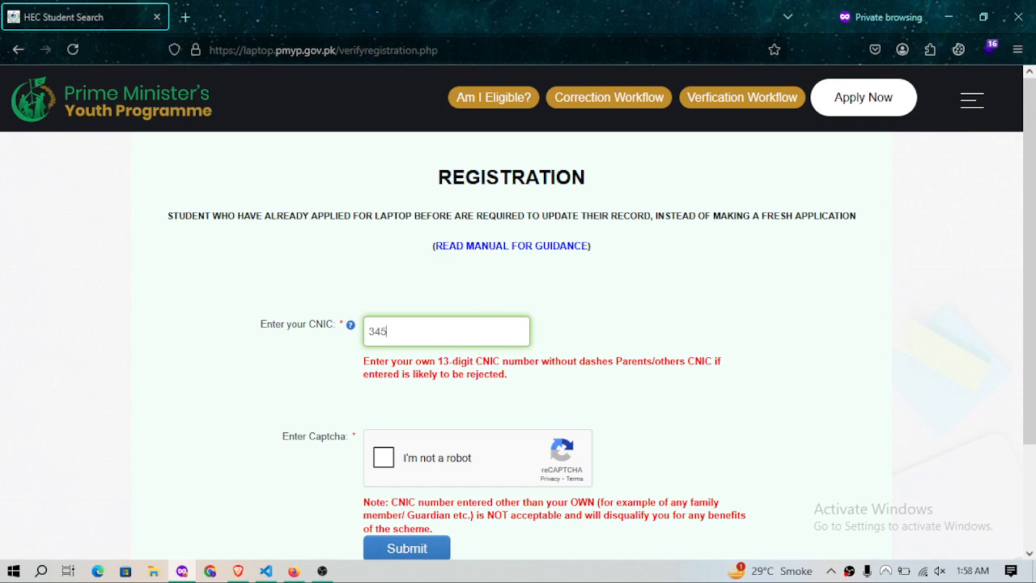
{"action": "left_click", "coordinate": [383, 458]}
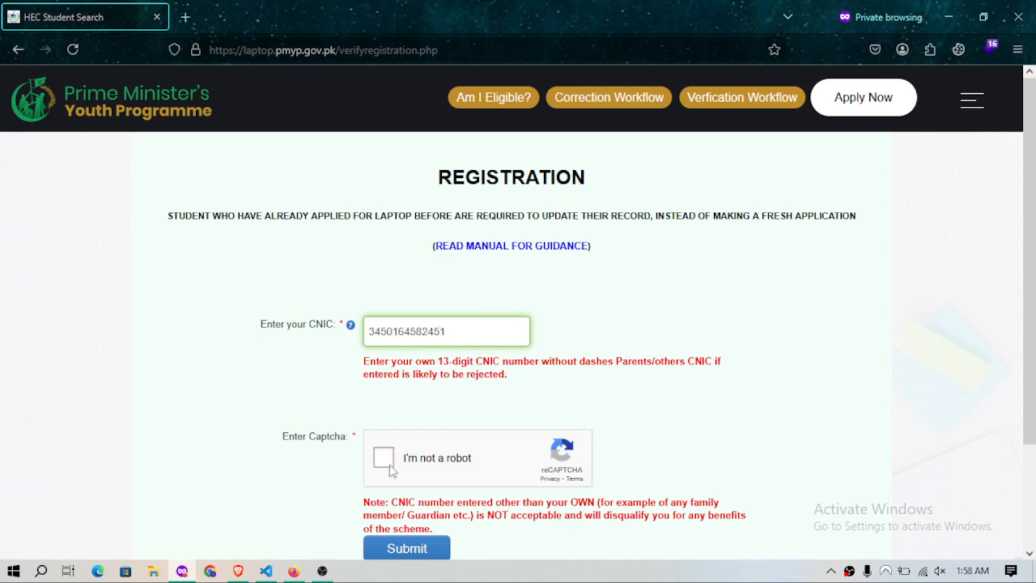
{"action": "scroll", "coordinate": [389, 463], "scroll_direction": "down", "scroll_amount": 3}
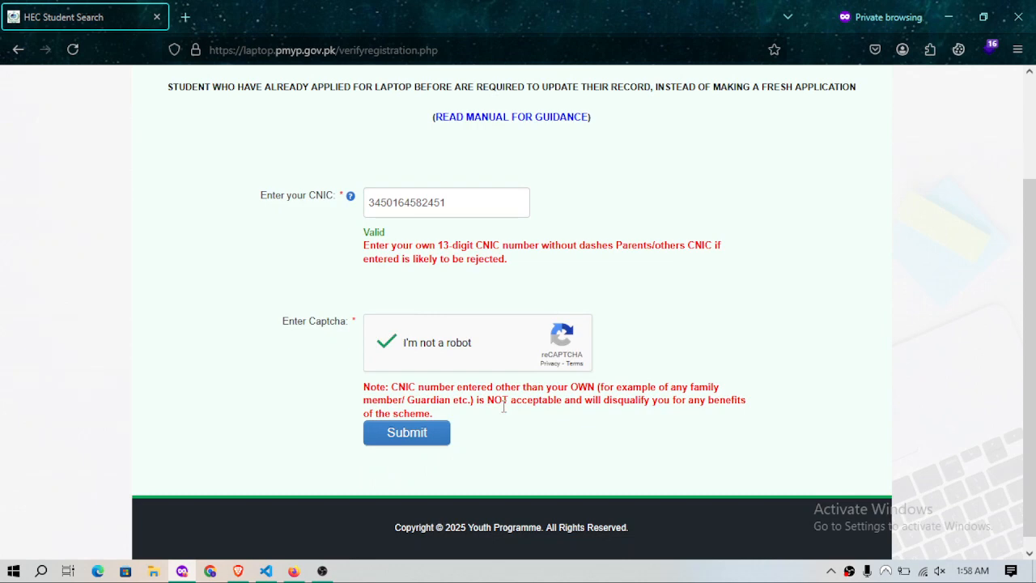
{"action": "left_click", "coordinate": [409, 433]}
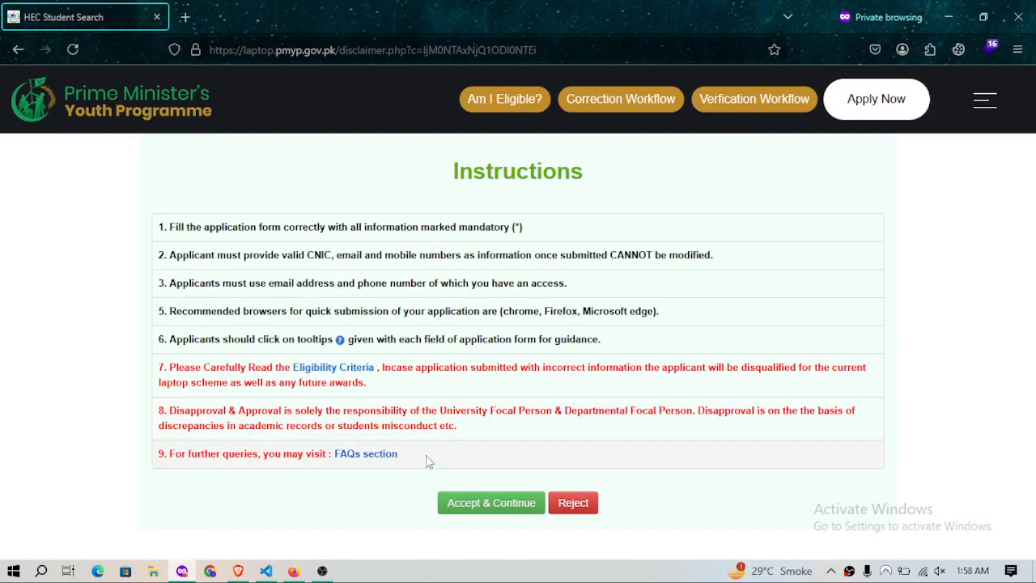
Step: Read through the scheme instructions and accept them to reach the registration form
{"action": "left_click_drag", "start_coordinate": [428, 458], "coordinate": [167, 289]}
{"action": "left_click", "coordinate": [167, 288]}
{"action": "left_click_drag", "start_coordinate": [155, 227], "coordinate": [321, 413]}
{"action": "left_click", "coordinate": [445, 465]}
{"action": "left_click", "coordinate": [492, 502]}
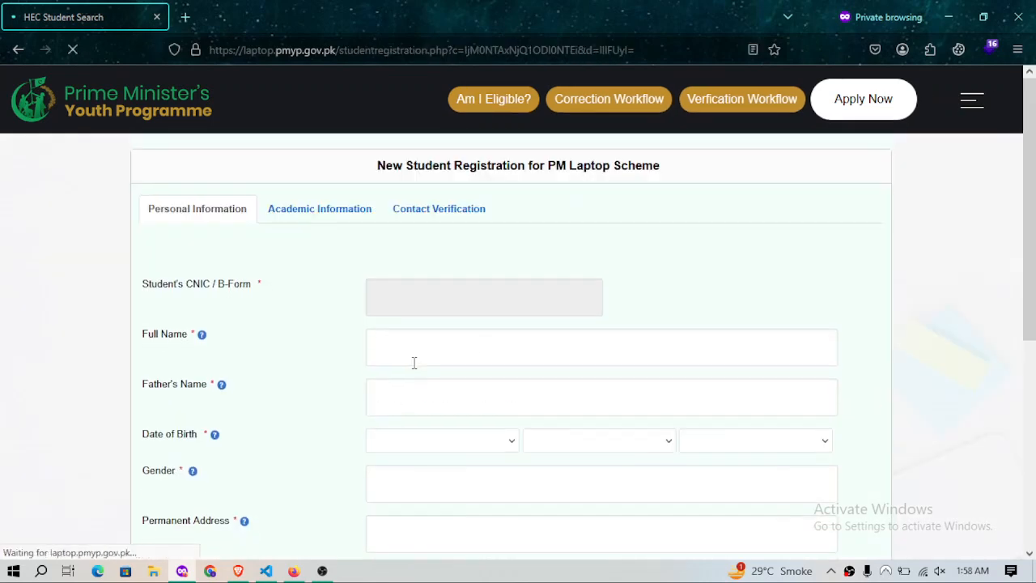
Step: Pass the name fields and set Date of Birth to 03 April 1943
{"action": "left_click", "coordinate": [422, 346]}
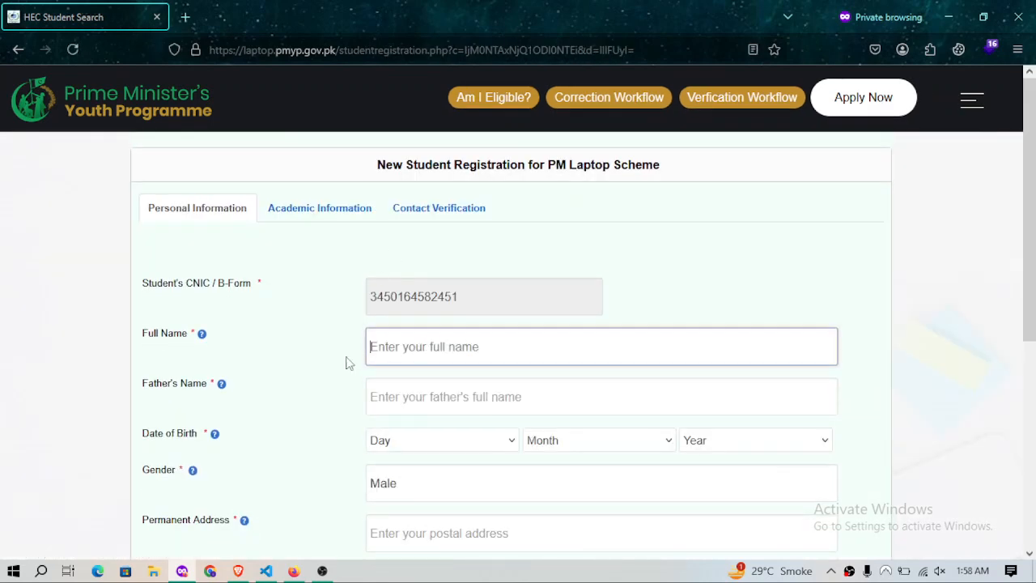
{"action": "left_click", "coordinate": [373, 399]}
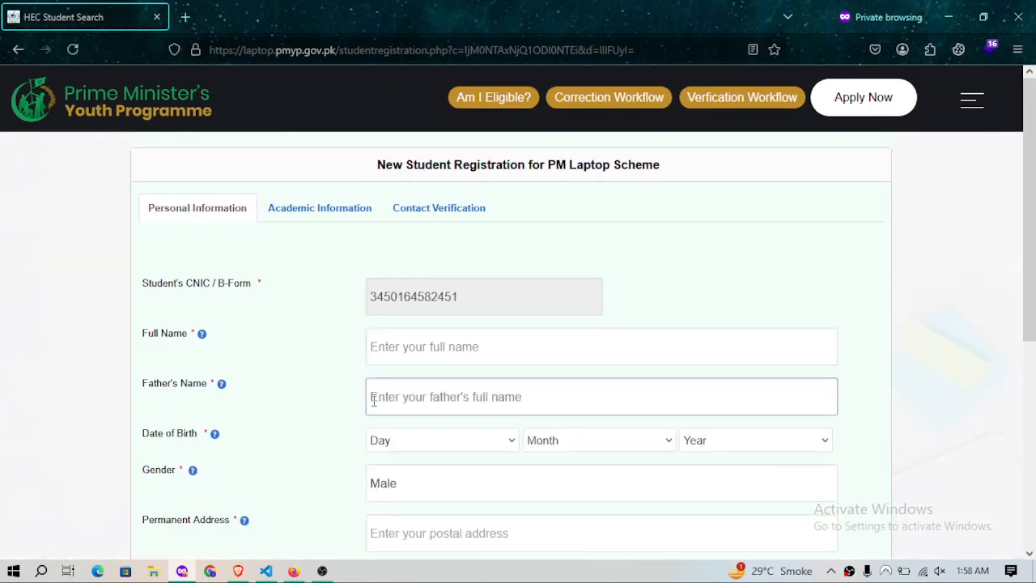
{"action": "scroll", "coordinate": [373, 399], "scroll_direction": "down", "scroll_amount": 3}
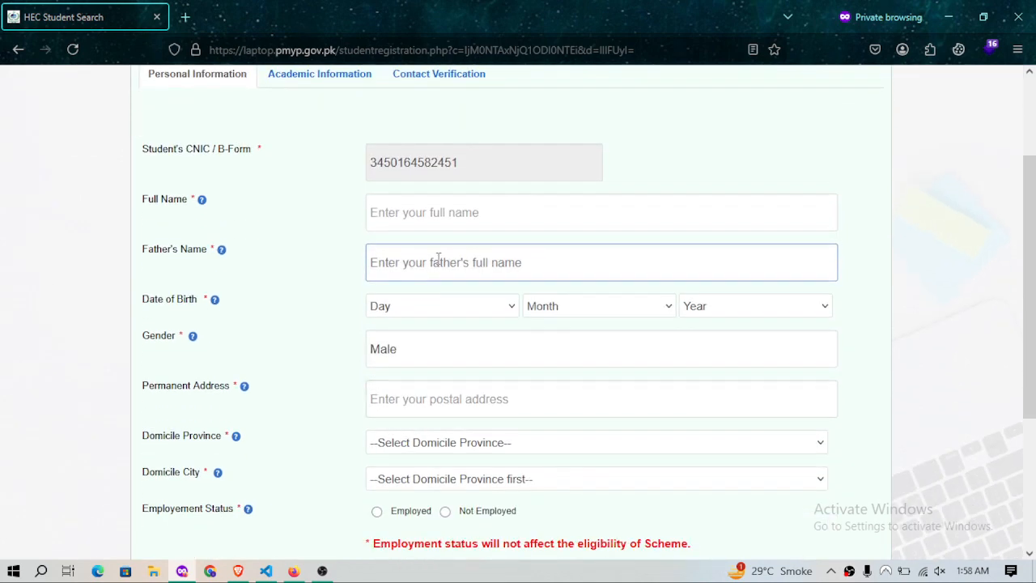
{"action": "left_click", "coordinate": [429, 311]}
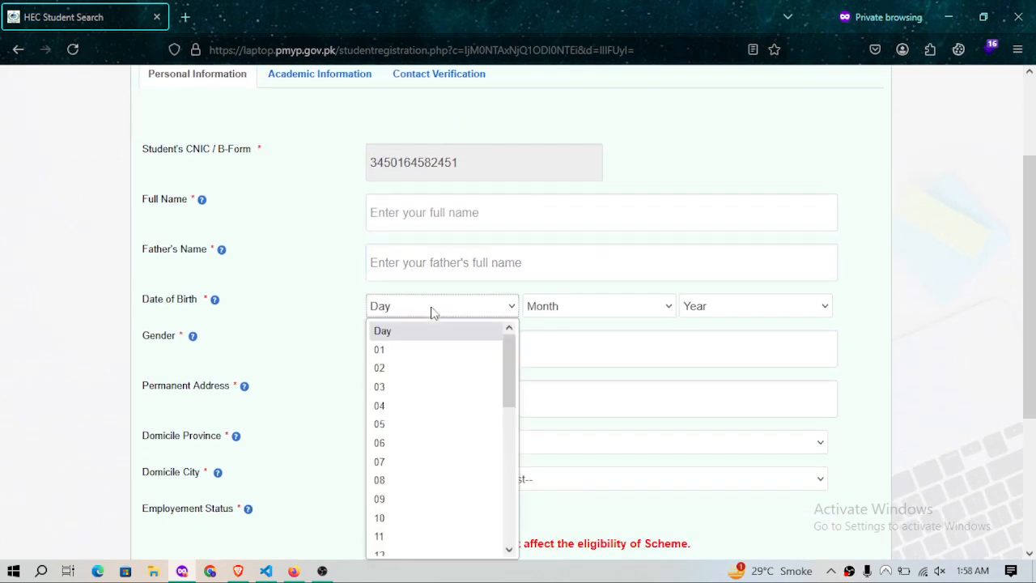
{"action": "left_click", "coordinate": [421, 394]}
{"action": "left_click", "coordinate": [620, 305]}
{"action": "left_click", "coordinate": [564, 404]}
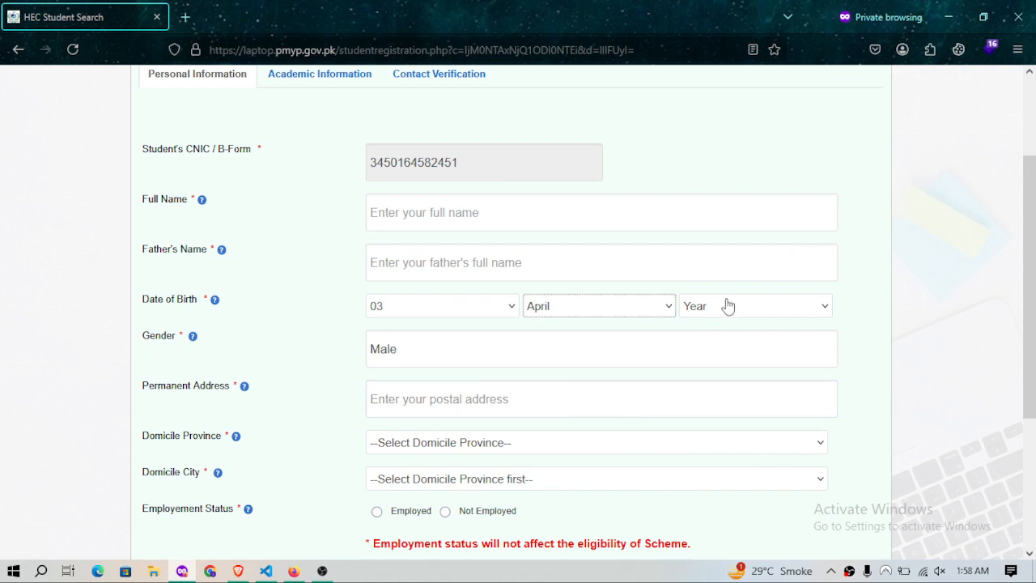
{"action": "left_click", "coordinate": [728, 305]}
{"action": "left_click", "coordinate": [701, 406]}
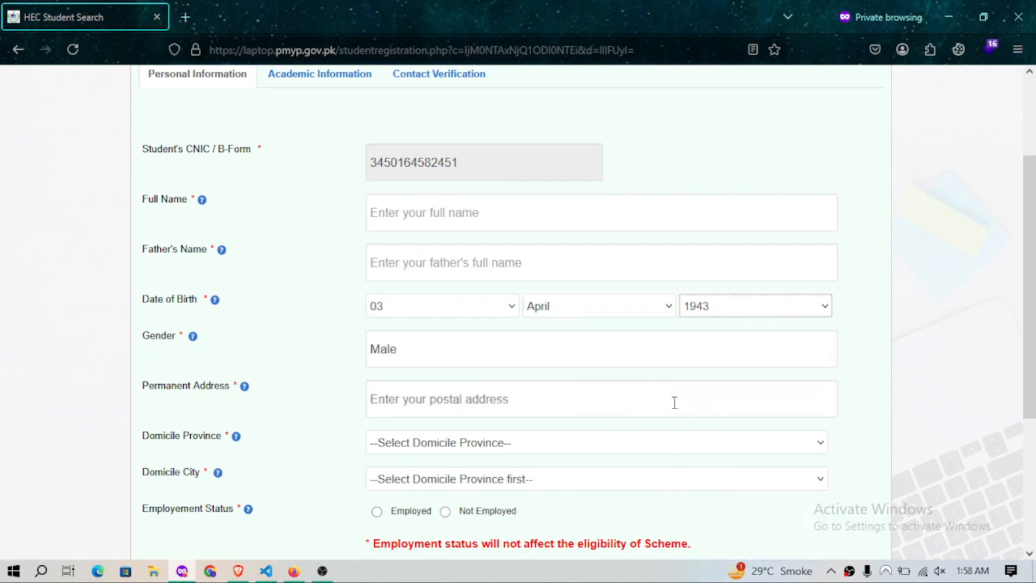
Step: Check the locked CNIC and prefilled Male gender, then move down to the address and domicile fields
{"action": "left_click", "coordinate": [407, 356]}
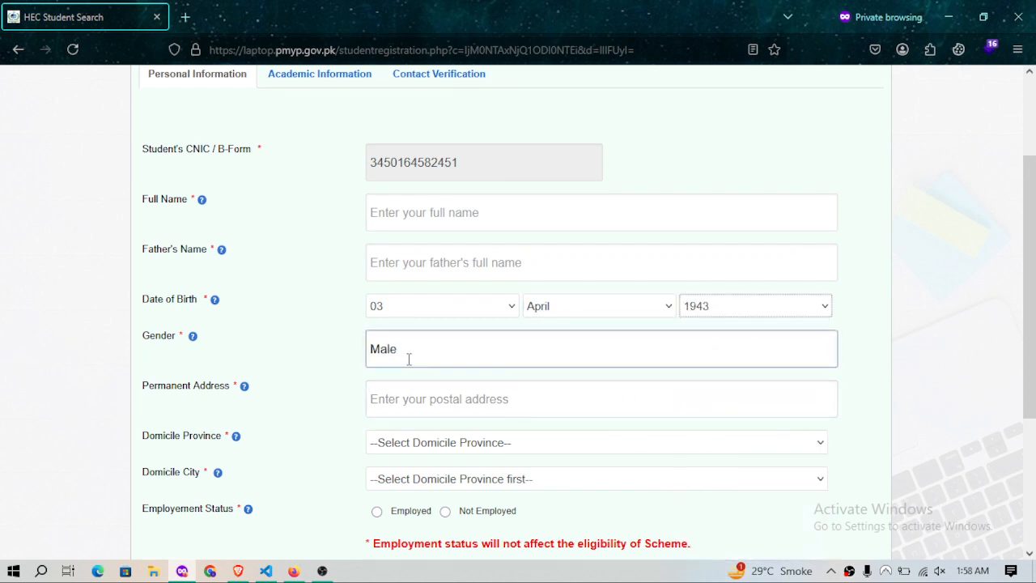
{"action": "left_click", "coordinate": [352, 350]}
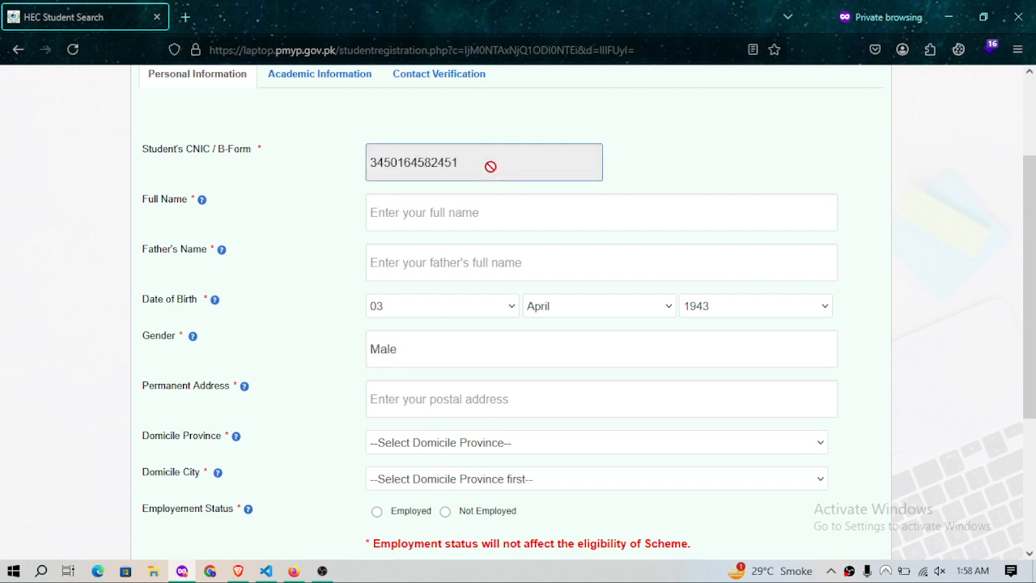
{"action": "left_click", "coordinate": [406, 356]}
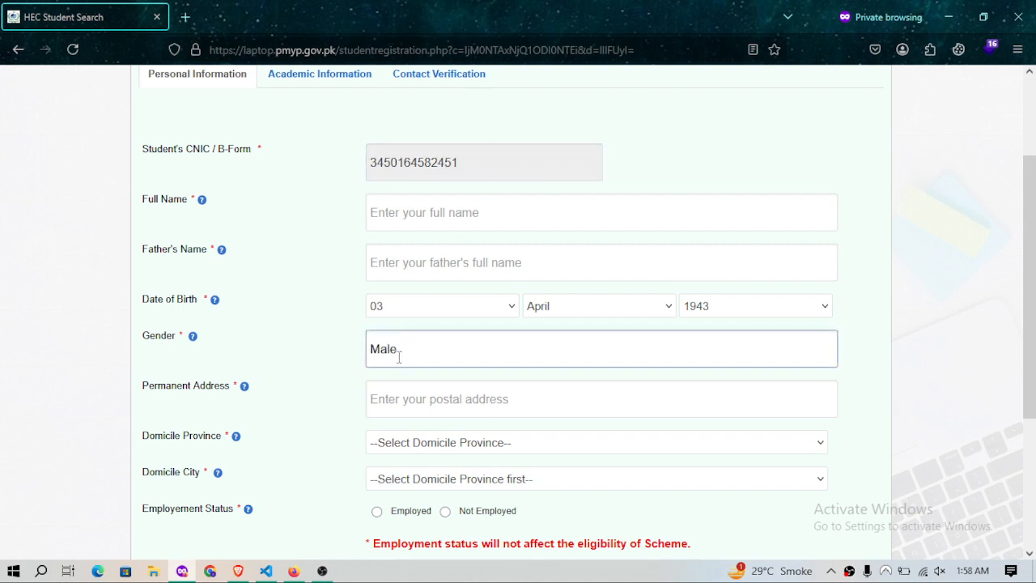
{"action": "left_click", "coordinate": [344, 343]}
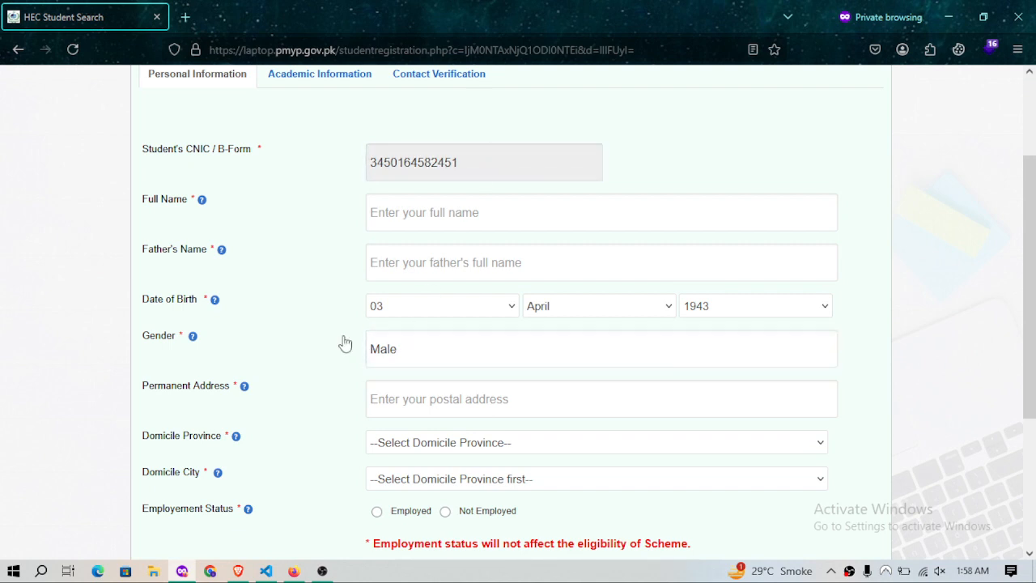
{"action": "scroll", "coordinate": [344, 342], "scroll_direction": "down", "scroll_amount": 1}
{"action": "left_click", "coordinate": [414, 311]}
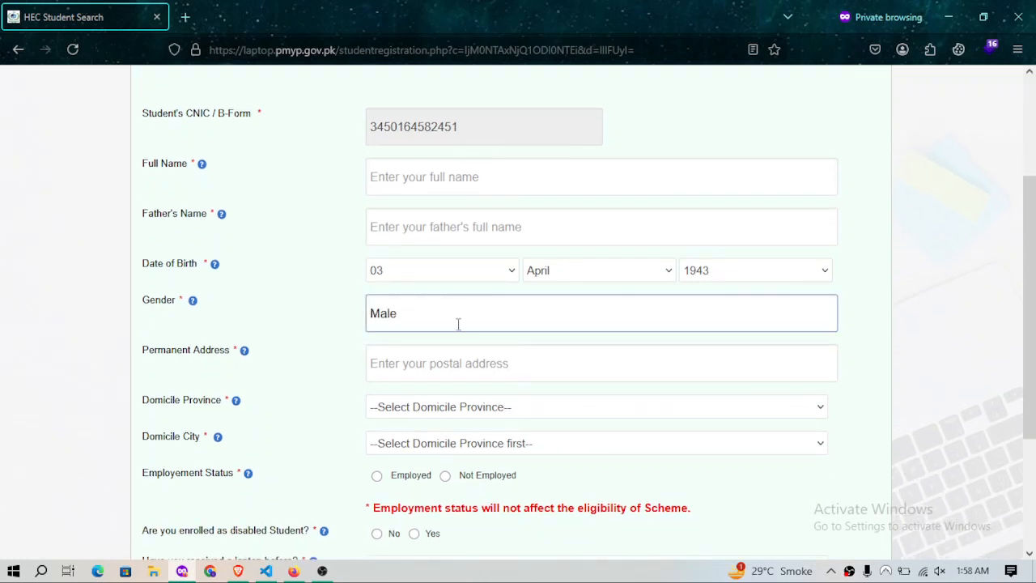
{"action": "left_click", "coordinate": [358, 327]}
{"action": "scroll", "coordinate": [359, 328], "scroll_direction": "down", "scroll_amount": 1}
{"action": "left_click", "coordinate": [395, 315]}
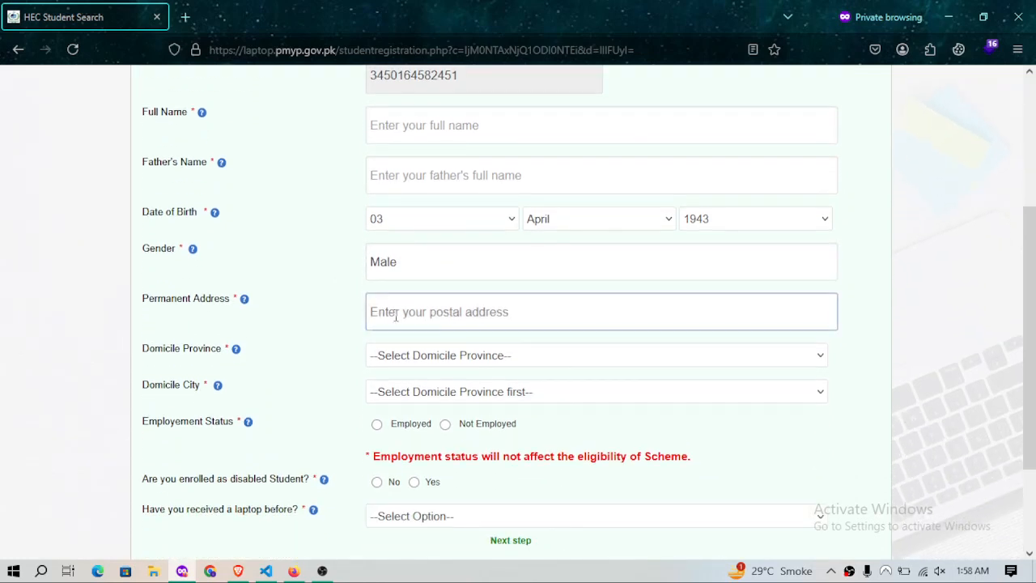
{"action": "left_click", "coordinate": [395, 315]}
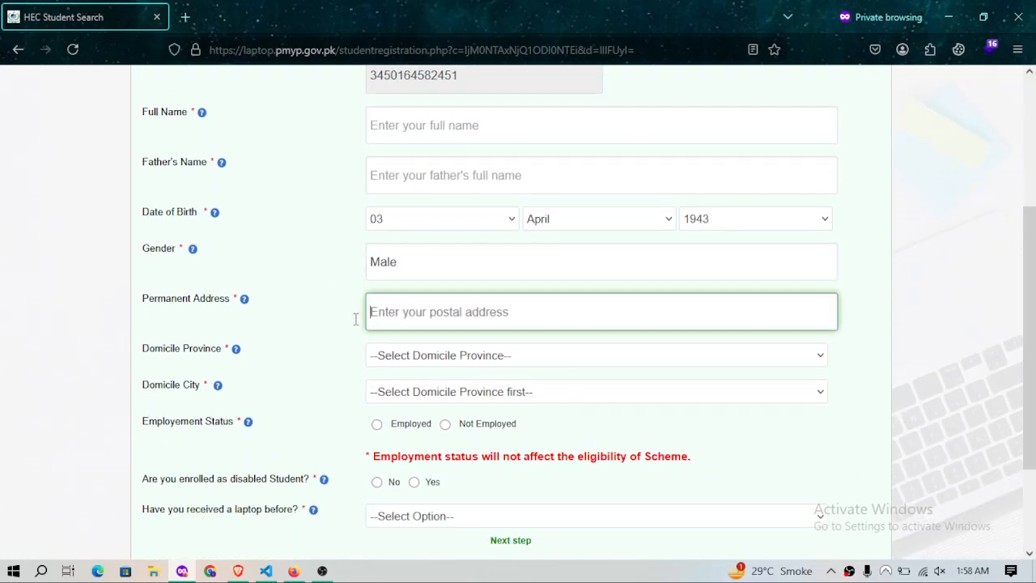
{"action": "scroll", "coordinate": [388, 397], "scroll_direction": "down", "scroll_amount": 3}
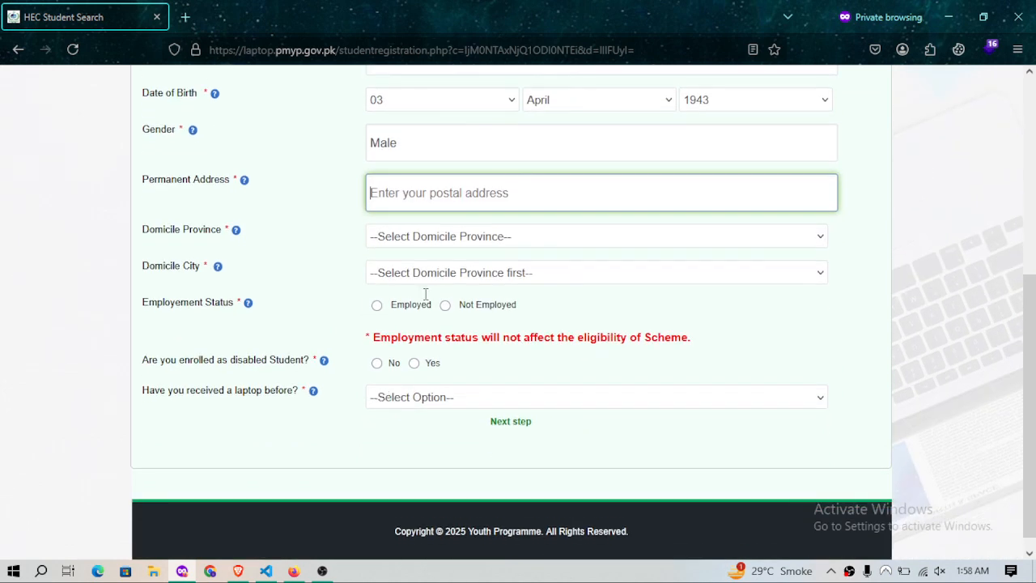
{"action": "left_click", "coordinate": [443, 239]}
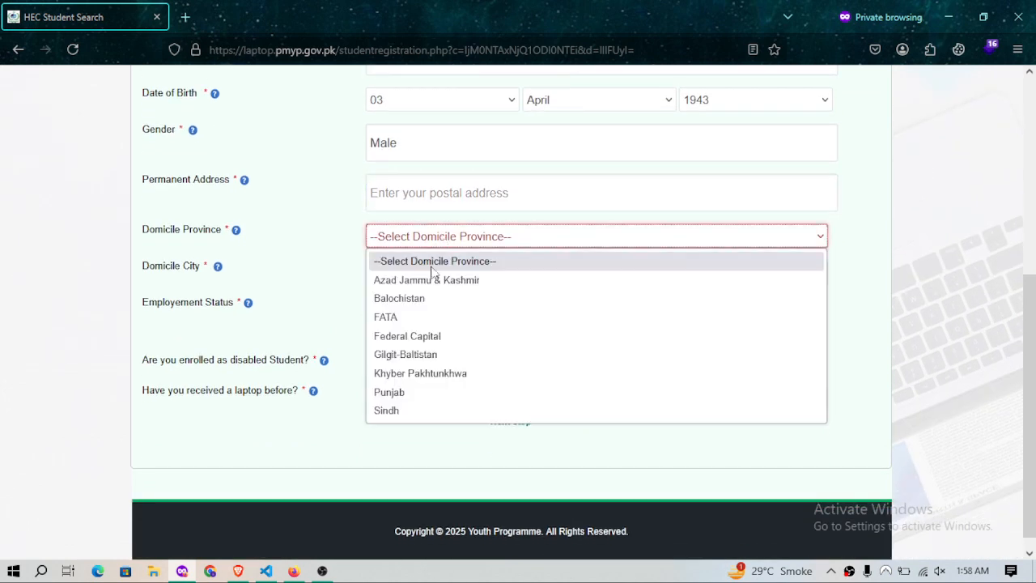
Step: Set Domicile Province to Punjab and Domicile City to Khanpur
{"action": "left_click", "coordinate": [426, 393]}
{"action": "left_click", "coordinate": [397, 285]}
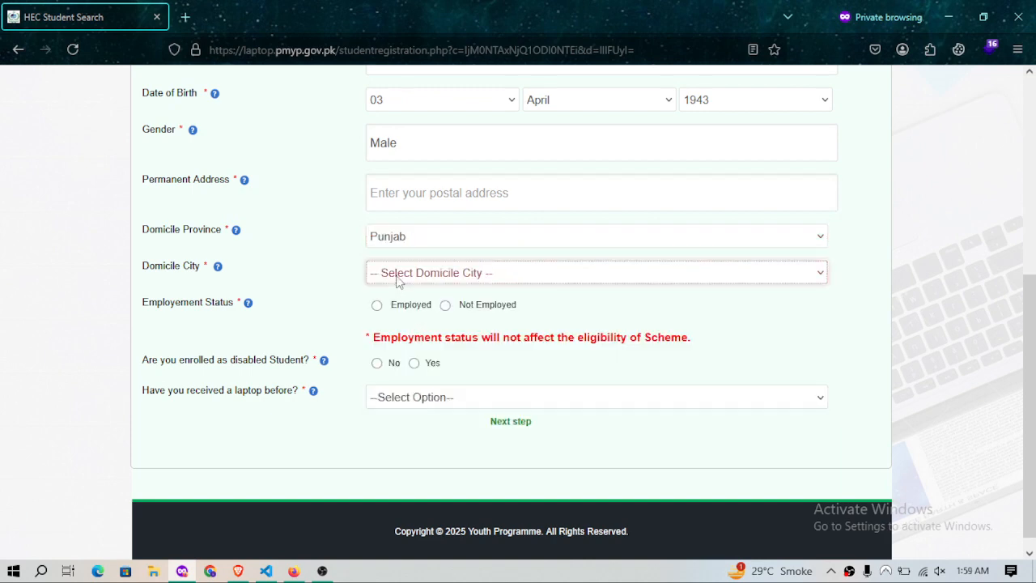
{"action": "scroll", "coordinate": [444, 407], "scroll_direction": "down", "scroll_amount": 20}
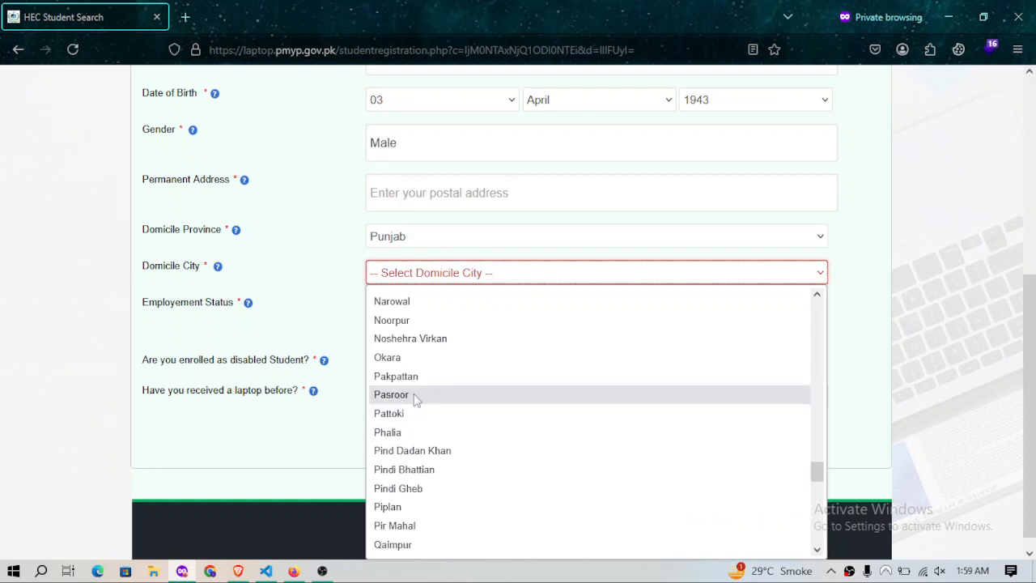
{"action": "scroll", "coordinate": [416, 312], "scroll_direction": "up", "scroll_amount": 10}
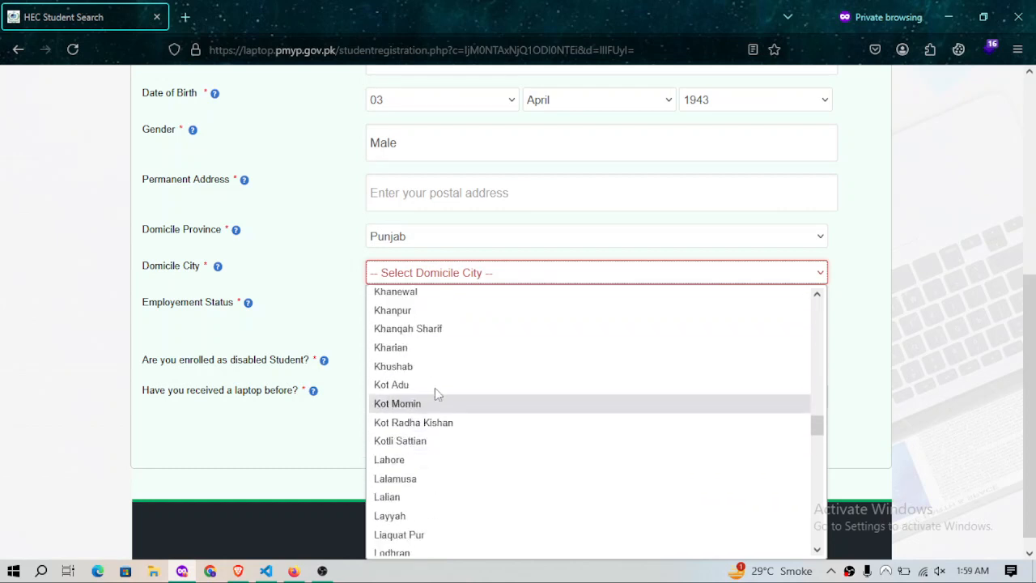
{"action": "left_click", "coordinate": [410, 312]}
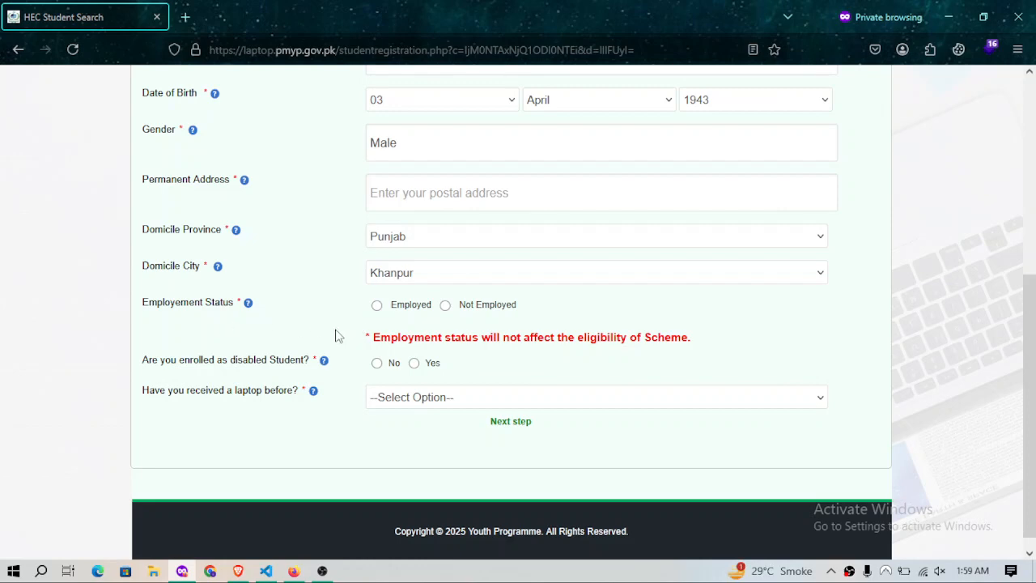
Step: Mark employment as Employed, disabled student as No, and previously received laptop as No
{"action": "left_click", "coordinate": [377, 305]}
{"action": "left_click", "coordinate": [445, 306]}
{"action": "left_click", "coordinate": [377, 307]}
{"action": "left_click", "coordinate": [412, 364]}
{"action": "left_click", "coordinate": [379, 365]}
{"action": "left_click", "coordinate": [414, 364]}
{"action": "left_click", "coordinate": [376, 364]}
{"action": "left_click", "coordinate": [409, 398]}
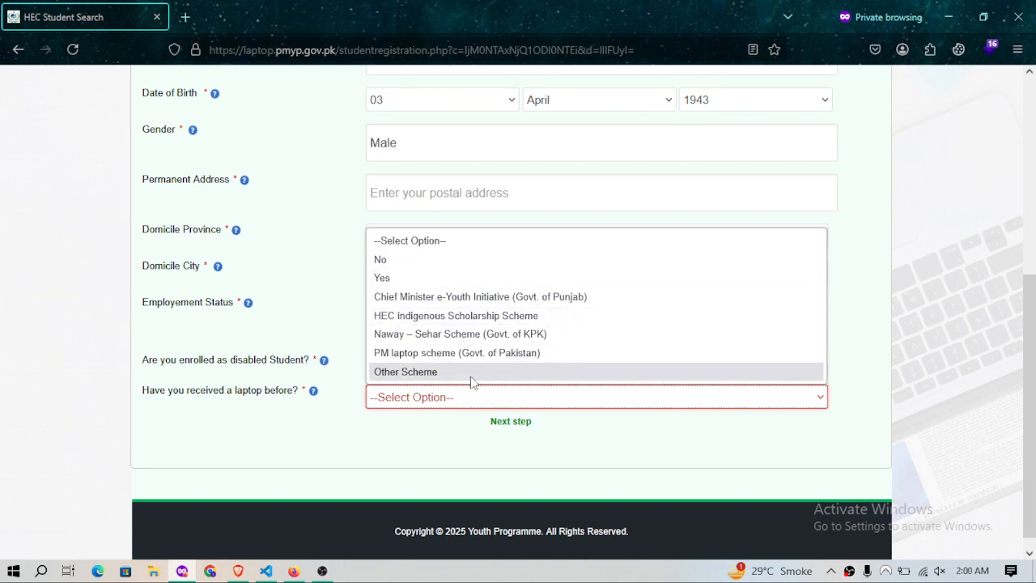
{"action": "left_click", "coordinate": [457, 259]}
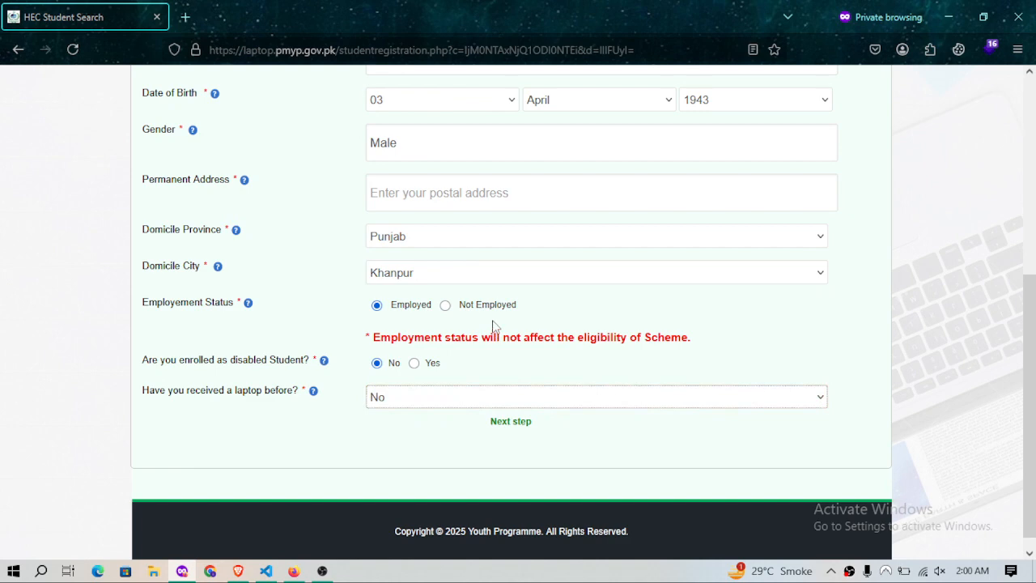
Step: Advance to the Academic Information step and select the Enrollment Number field
{"action": "left_click", "coordinate": [506, 422]}
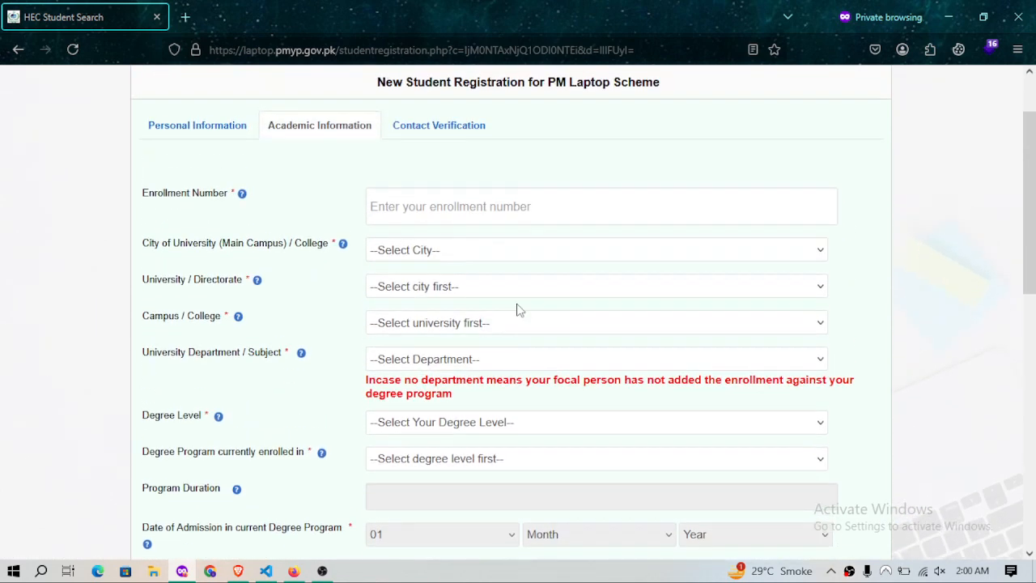
{"action": "scroll", "coordinate": [744, 389], "scroll_direction": "down", "scroll_amount": 5}
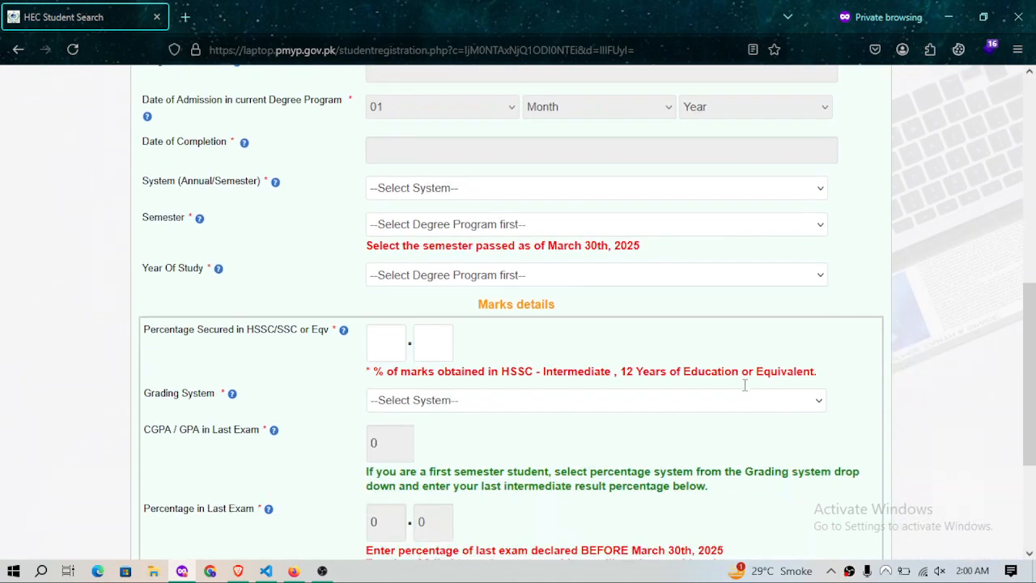
{"action": "scroll", "coordinate": [744, 391], "scroll_direction": "down", "scroll_amount": 2}
{"action": "scroll", "coordinate": [745, 392], "scroll_direction": "up", "scroll_amount": 10}
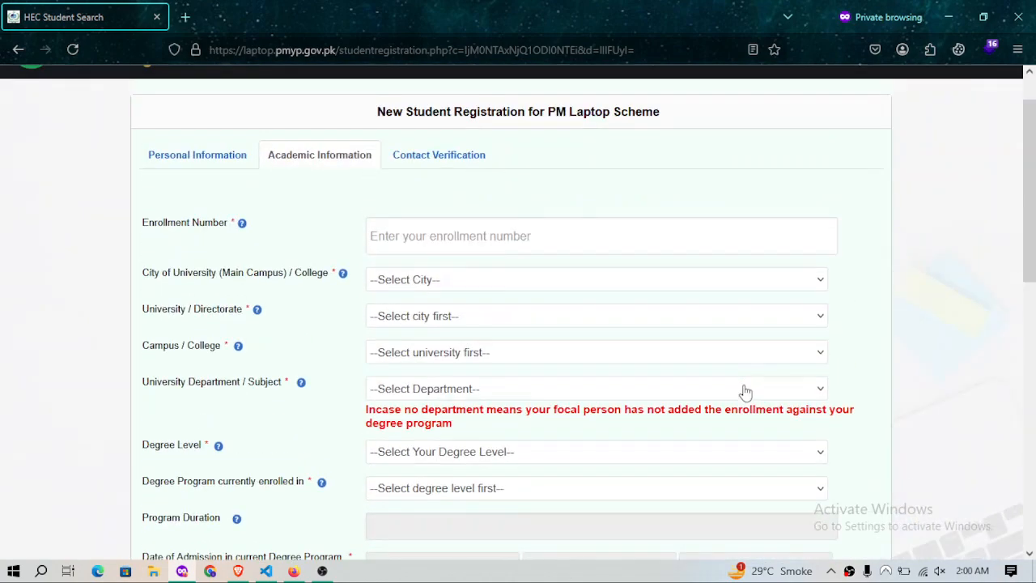
{"action": "left_click", "coordinate": [480, 238]}
Step: Set City of University to Lahore
{"action": "left_click", "coordinate": [393, 279]}
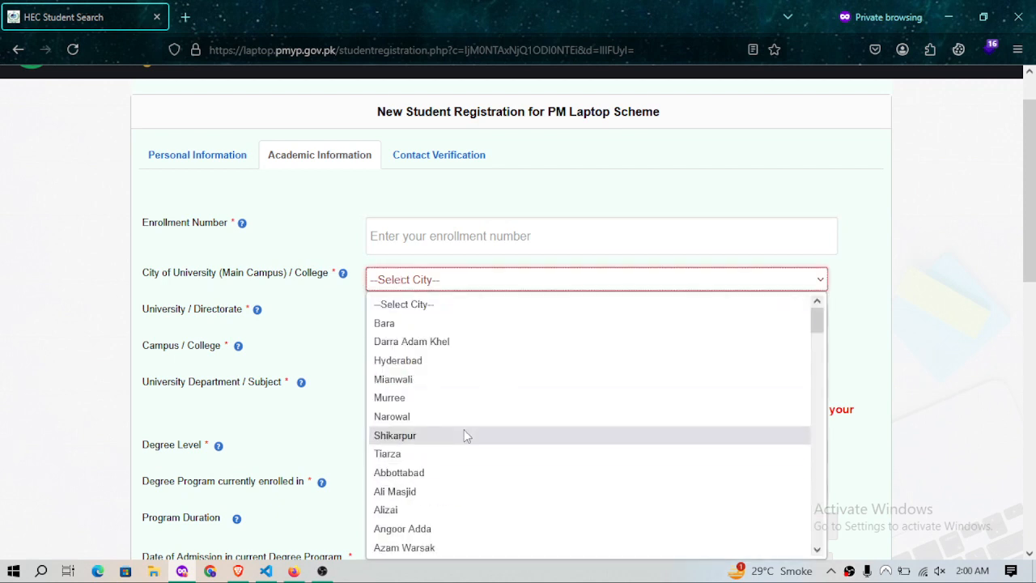
{"action": "key", "text": "l"}
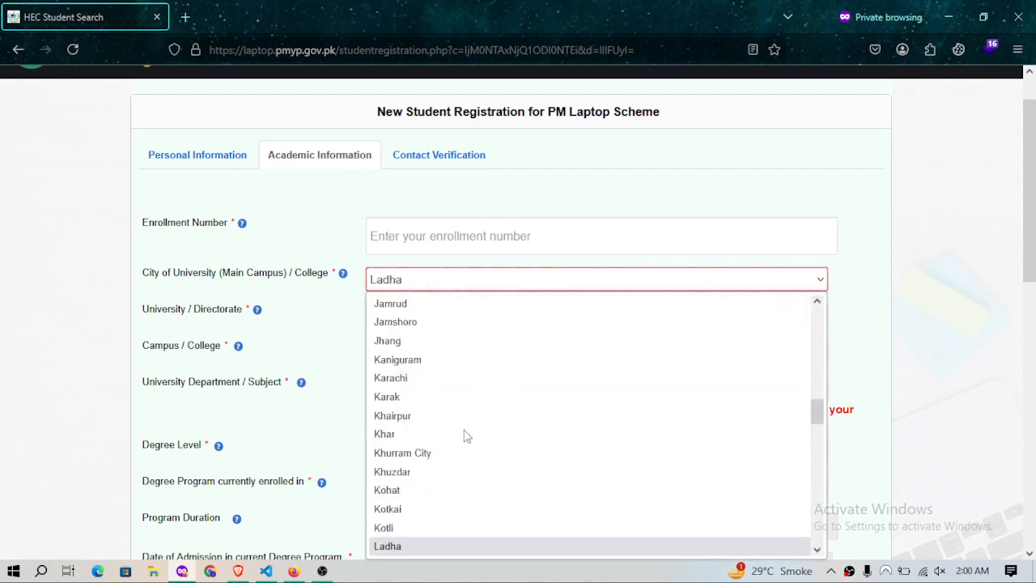
{"action": "scroll", "coordinate": [471, 433], "scroll_direction": "down", "scroll_amount": 3}
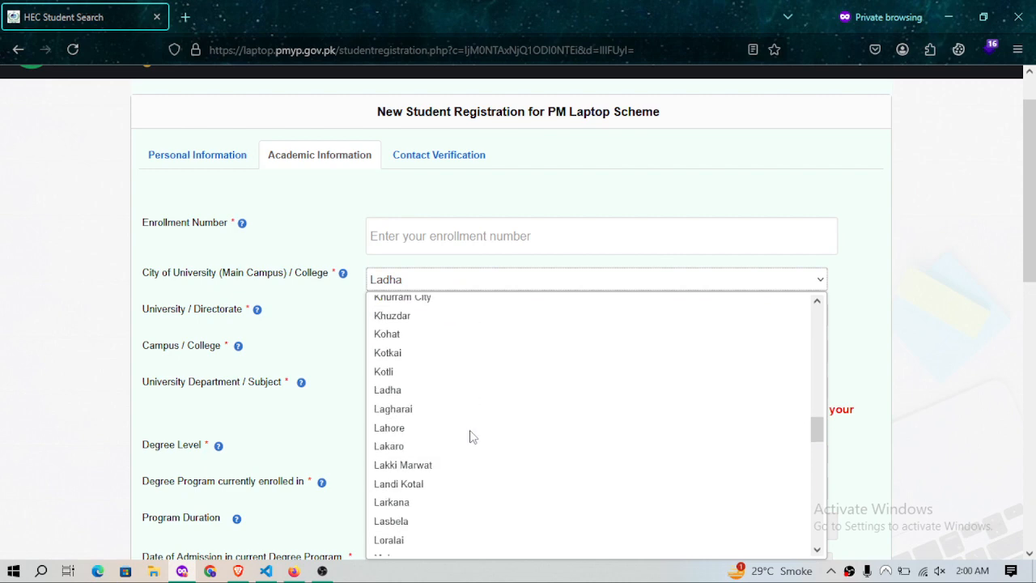
{"action": "left_click", "coordinate": [421, 428]}
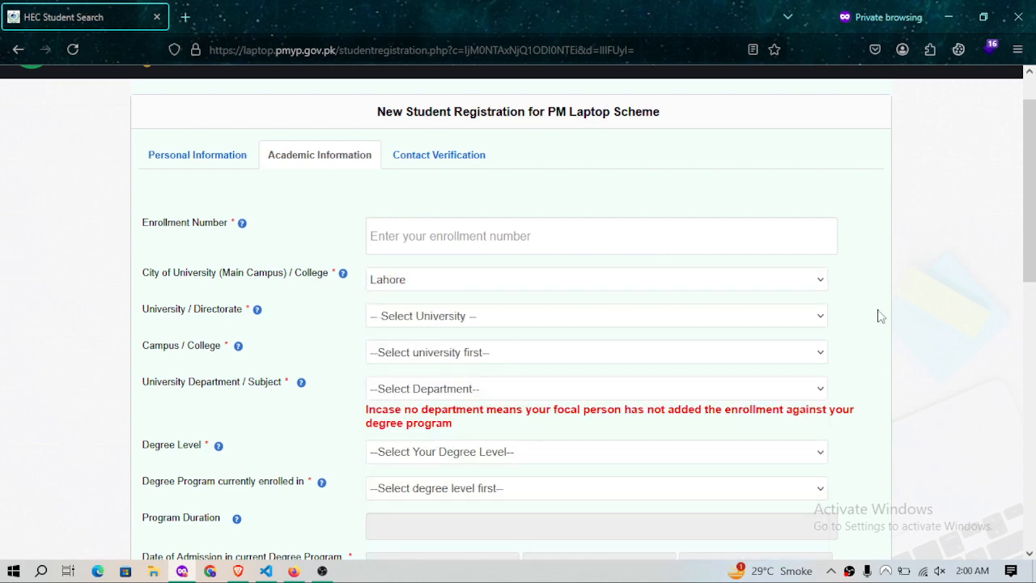
{"action": "scroll", "coordinate": [881, 316], "scroll_direction": "down", "scroll_amount": 2}
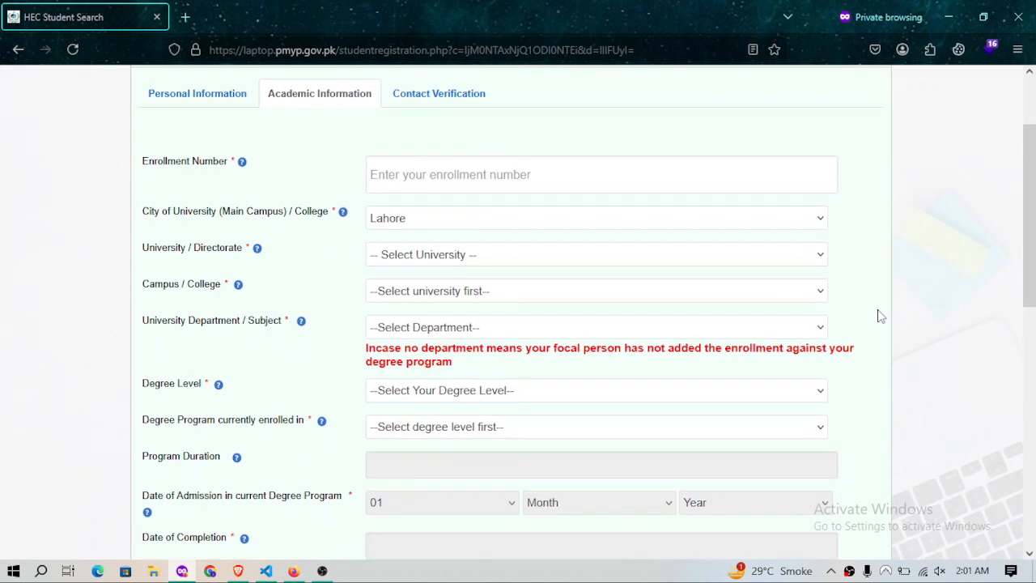
Step: Choose Virtual University of Pakistan, Lahore, its Main campus, and the Computer Science & Information Technology department
{"action": "left_click", "coordinate": [575, 260]}
{"action": "scroll", "coordinate": [485, 455], "scroll_direction": "down", "scroll_amount": 2}
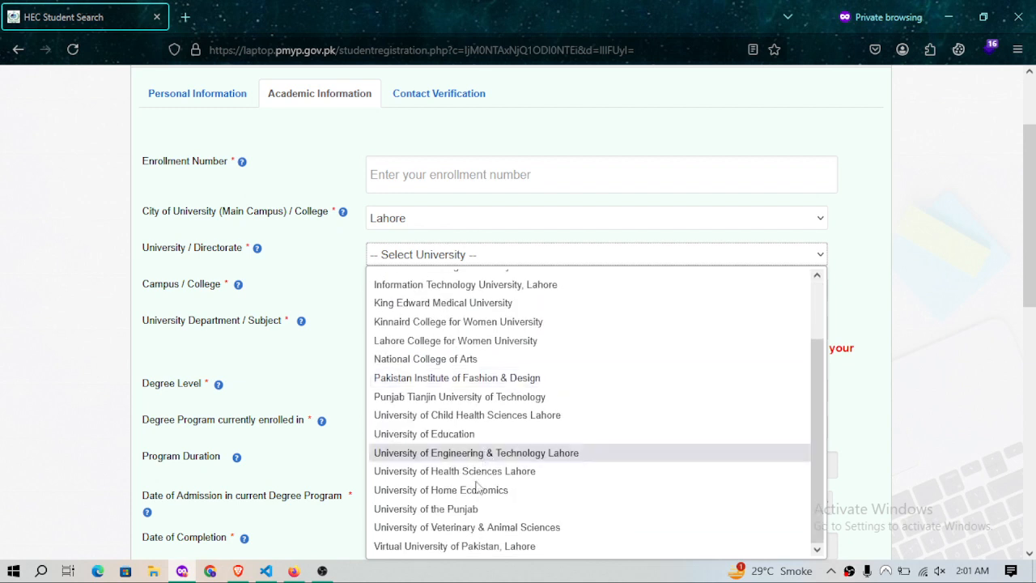
{"action": "left_click", "coordinate": [462, 546]}
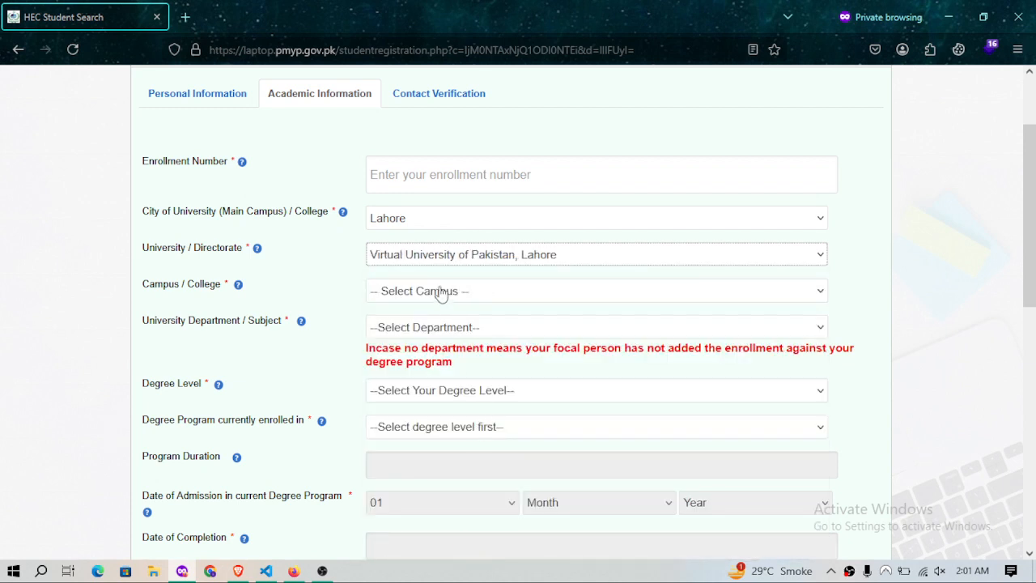
{"action": "scroll", "coordinate": [441, 293], "scroll_direction": "down", "scroll_amount": 1}
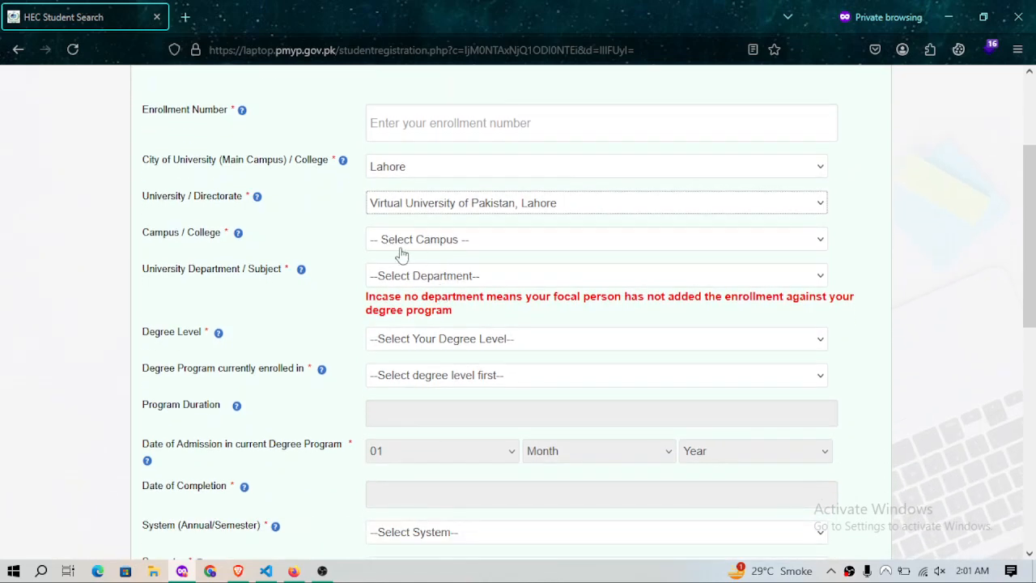
{"action": "left_click", "coordinate": [400, 249]}
{"action": "left_click", "coordinate": [398, 282]}
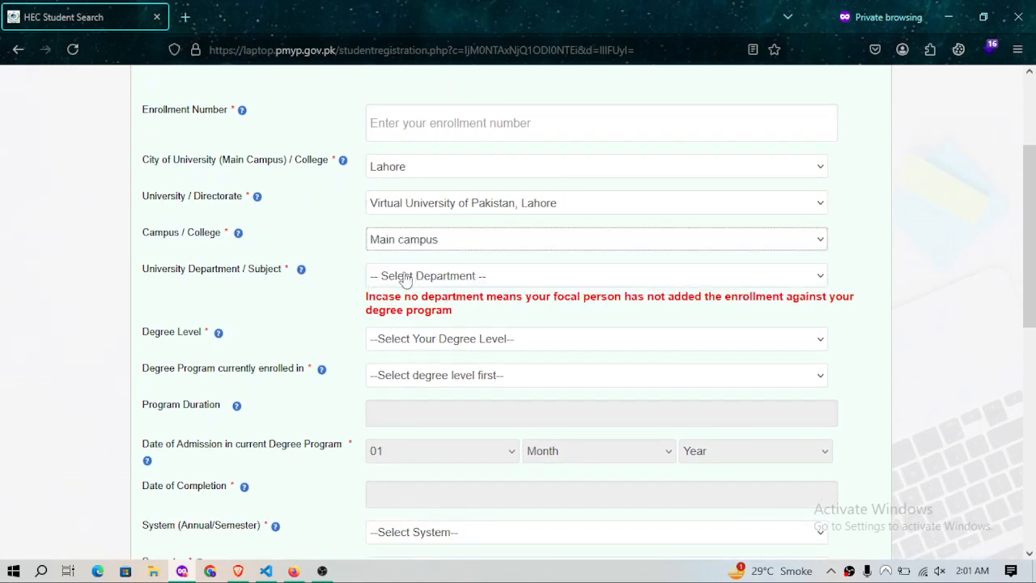
{"action": "left_click", "coordinate": [405, 277]}
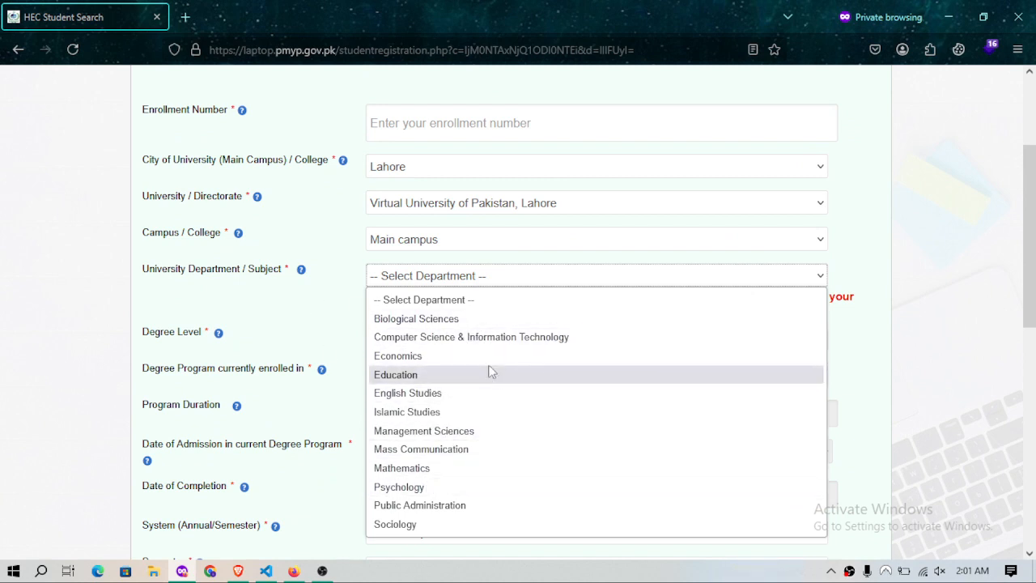
{"action": "left_click", "coordinate": [459, 337]}
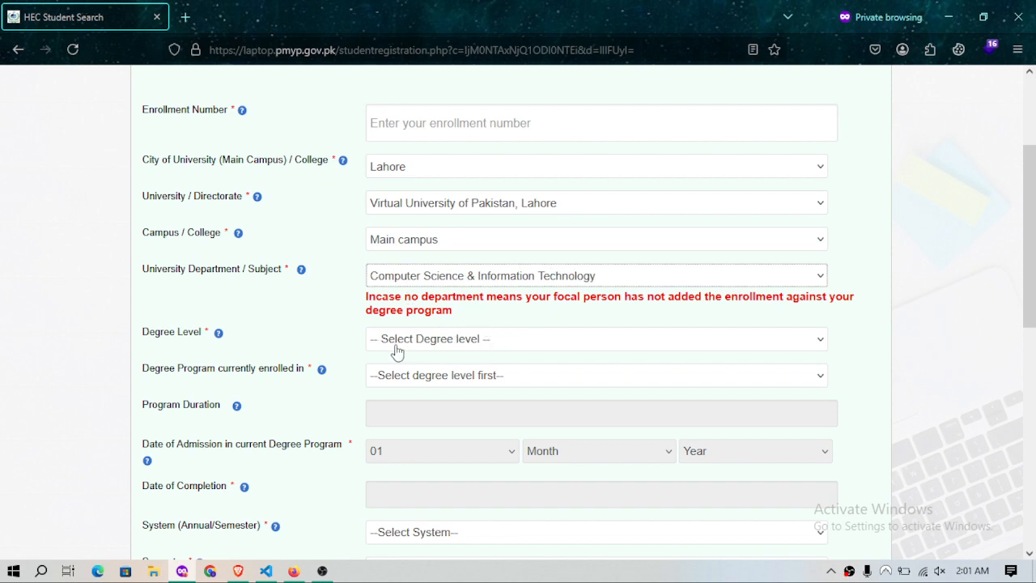
{"action": "scroll", "coordinate": [397, 348], "scroll_direction": "down", "scroll_amount": 1}
Step: Select Bachelor/ Masters (16 years) as Degree Level and BS (Hons) as Degree Program, giving a 4-year duration
{"action": "left_click", "coordinate": [426, 326]}
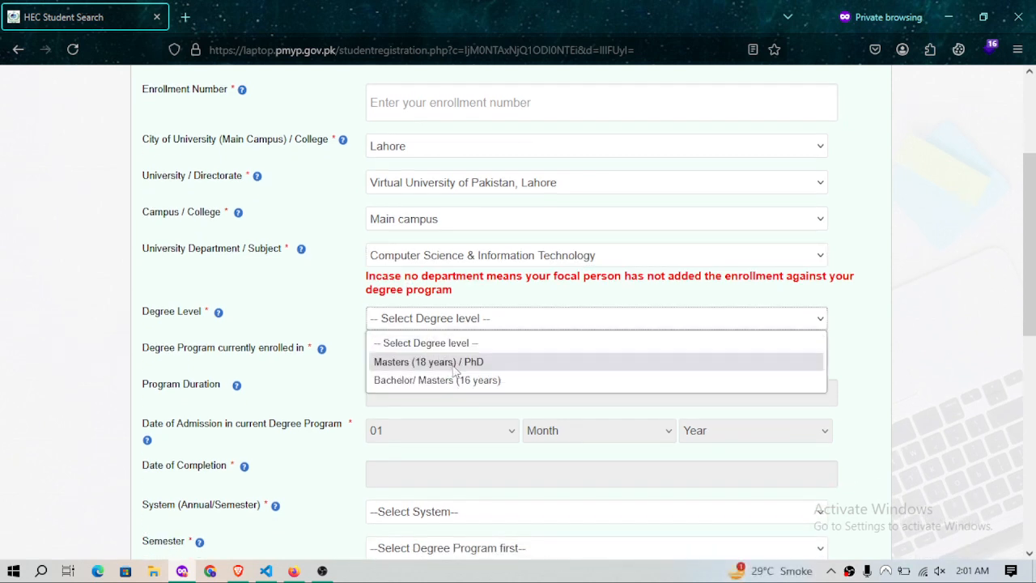
{"action": "left_click", "coordinate": [460, 379]}
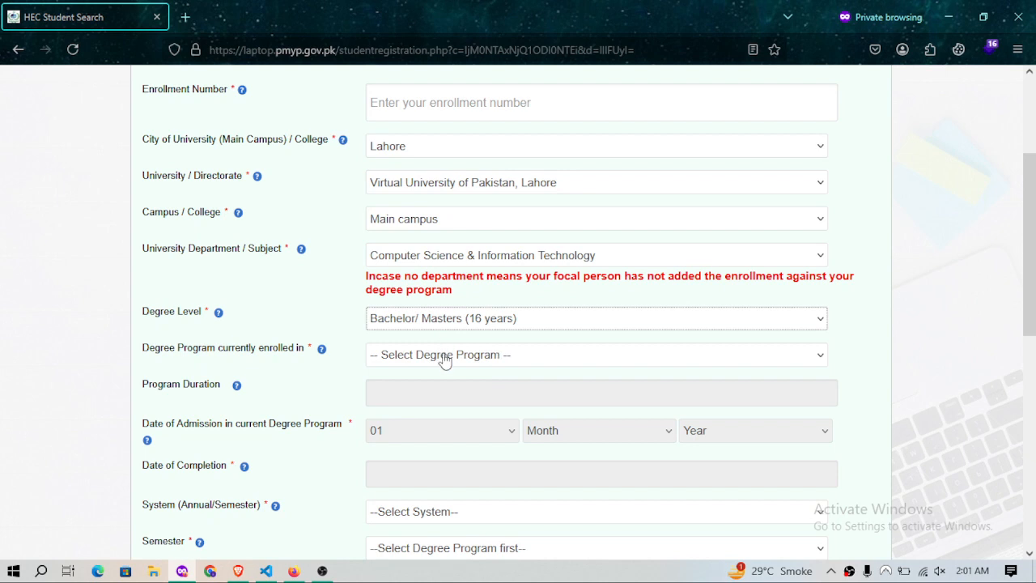
{"action": "left_click", "coordinate": [444, 361]}
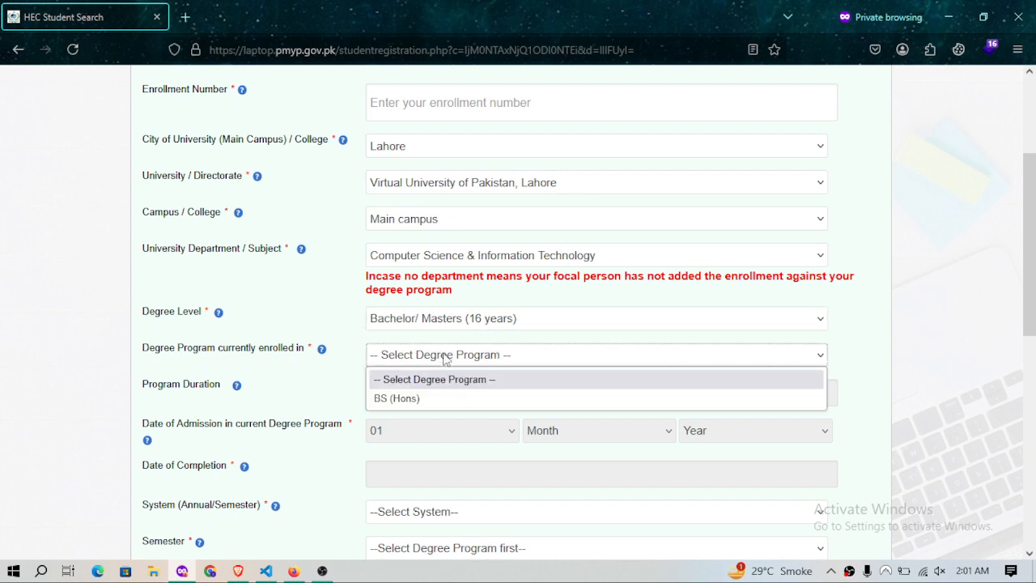
{"action": "left_click", "coordinate": [432, 398]}
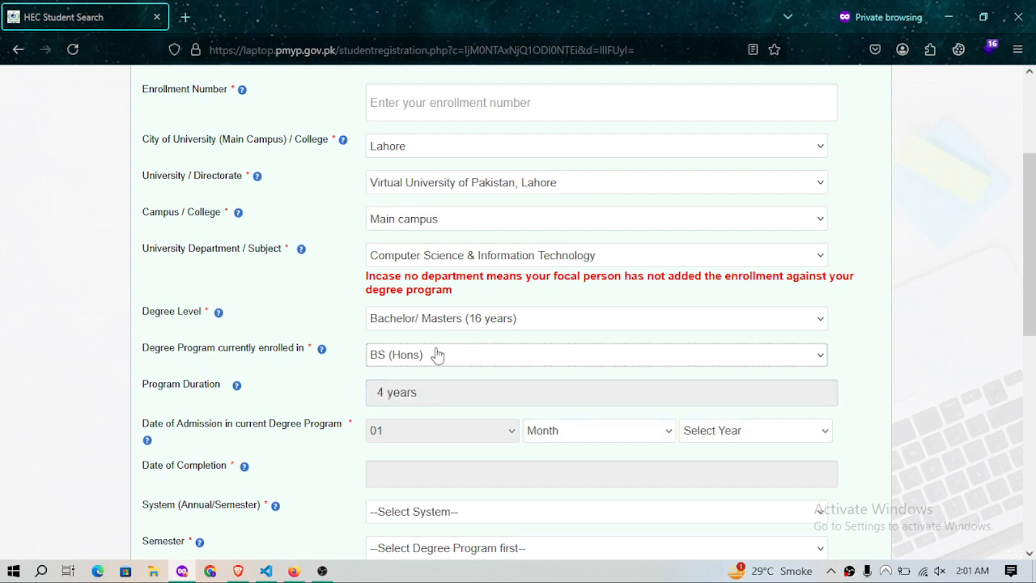
{"action": "left_click", "coordinate": [437, 355]}
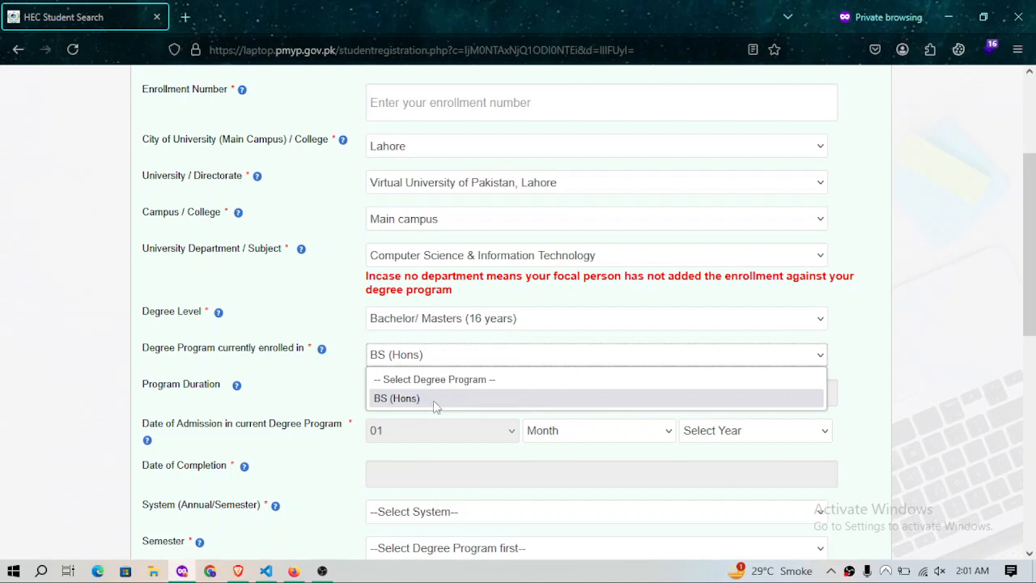
{"action": "left_click", "coordinate": [441, 403]}
{"action": "scroll", "coordinate": [369, 370], "scroll_direction": "down", "scroll_amount": 1}
{"action": "scroll", "coordinate": [368, 371], "scroll_direction": "down", "scroll_amount": 1}
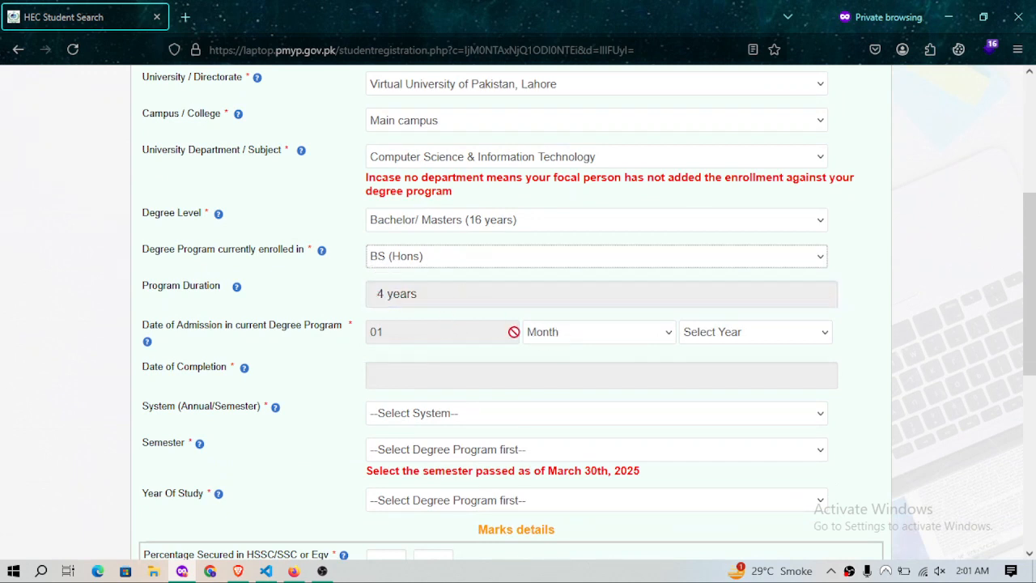
Step: Set the admission date to 01 October 2022 so completion auto-fills as 01-10-2026
{"action": "left_click", "coordinate": [612, 338]}
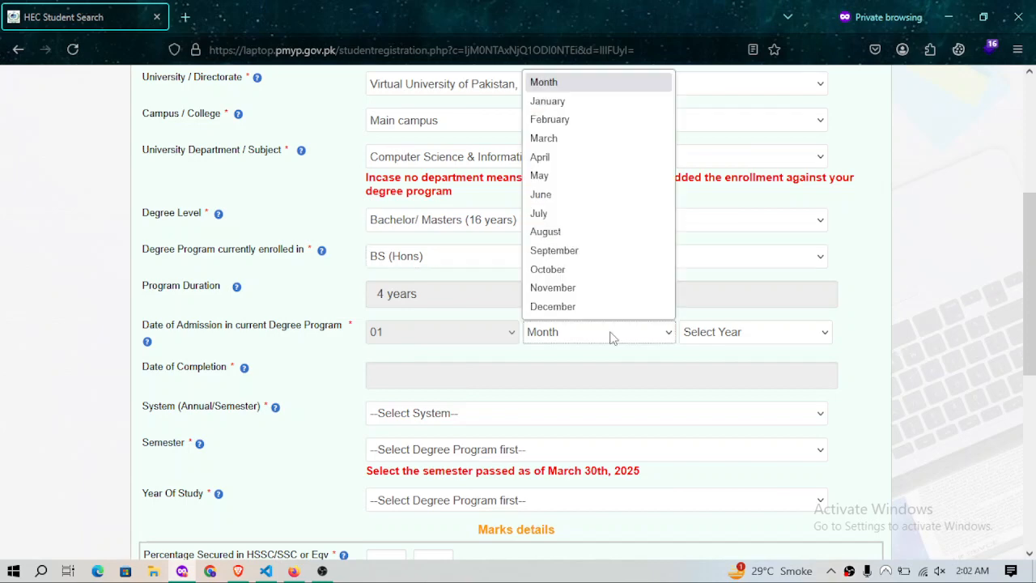
{"action": "left_click", "coordinate": [577, 135]}
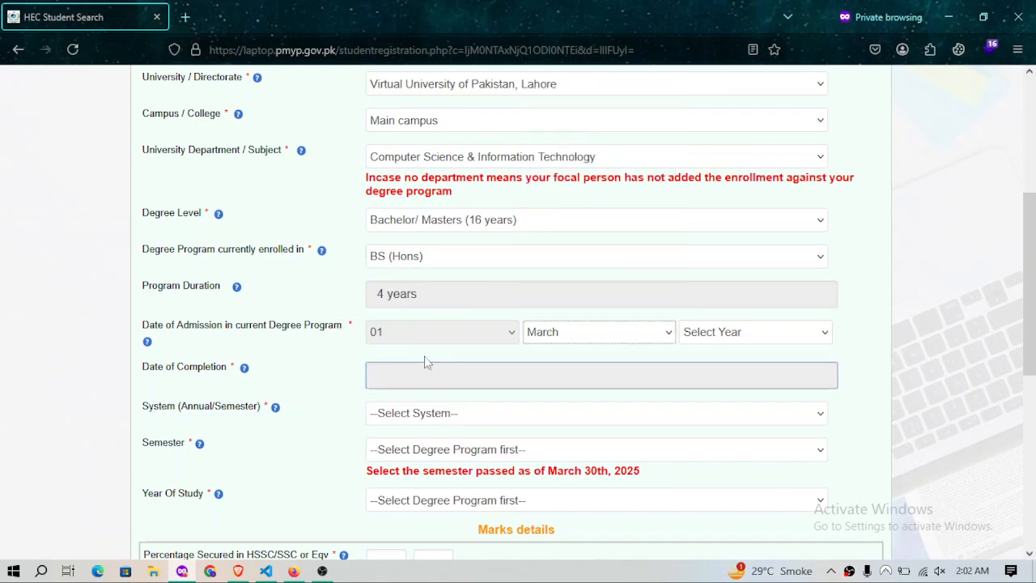
{"action": "left_click", "coordinate": [414, 325]}
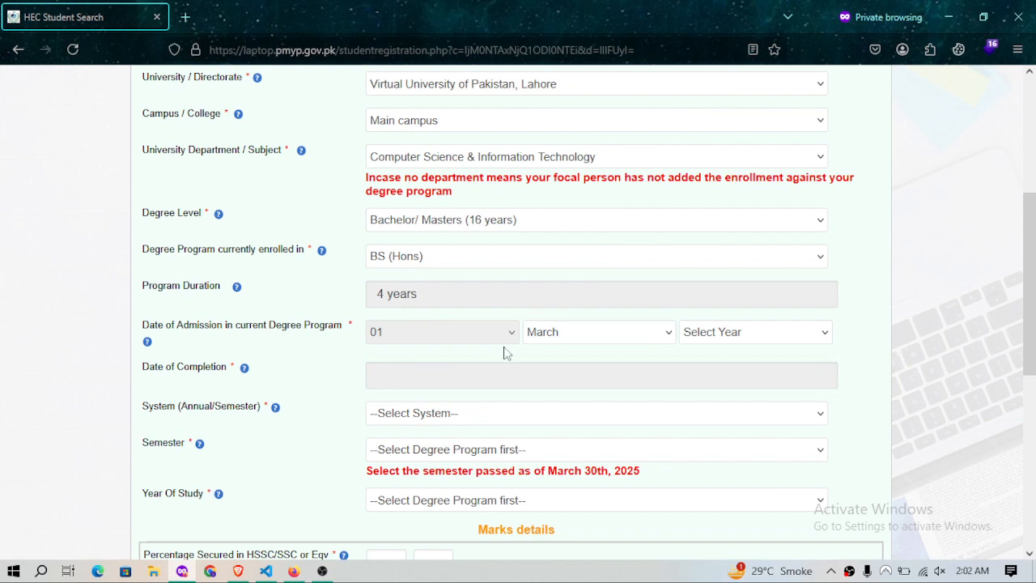
{"action": "left_click", "coordinate": [571, 331]}
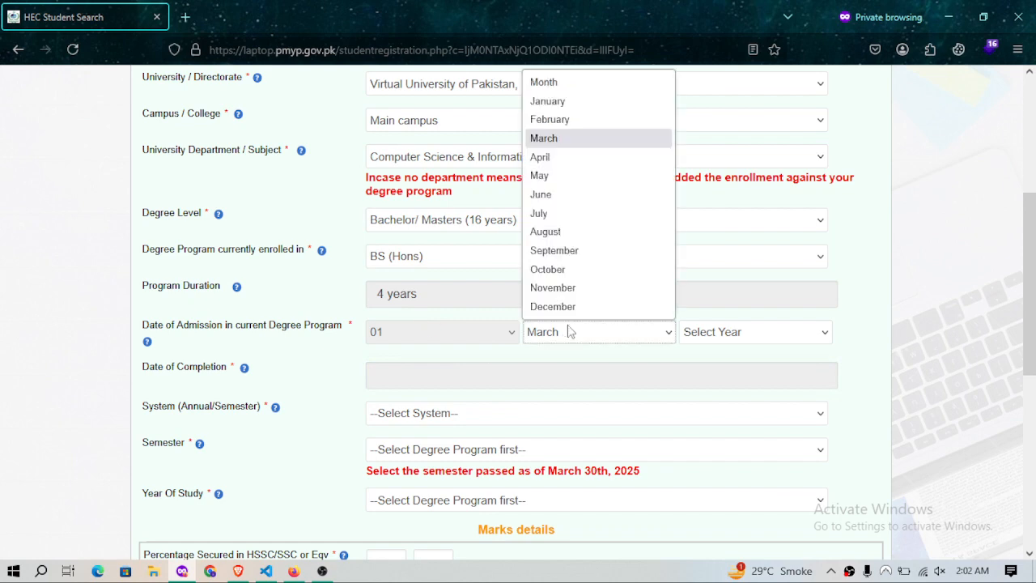
{"action": "left_click", "coordinate": [567, 158]}
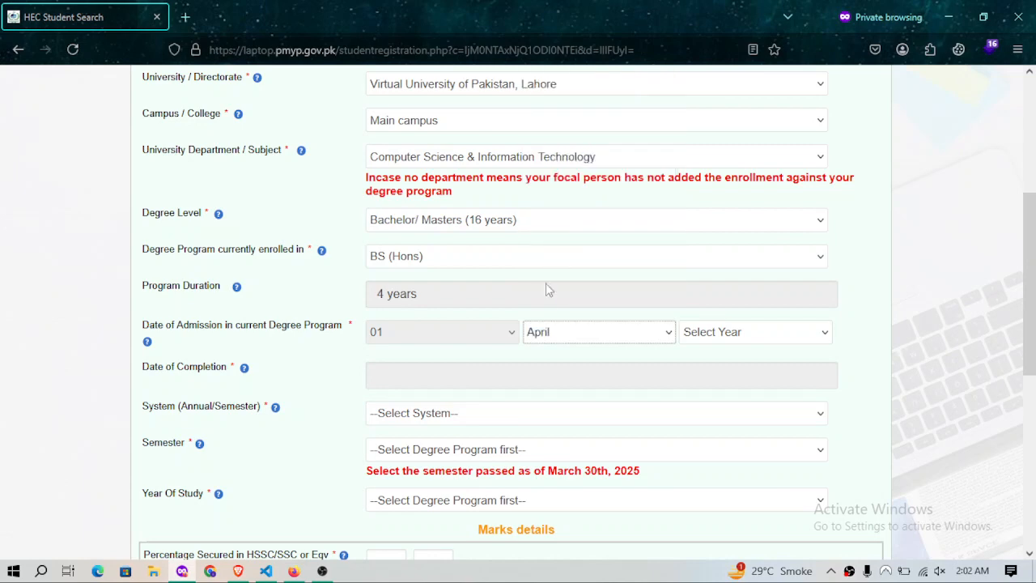
{"action": "left_click", "coordinate": [549, 334]}
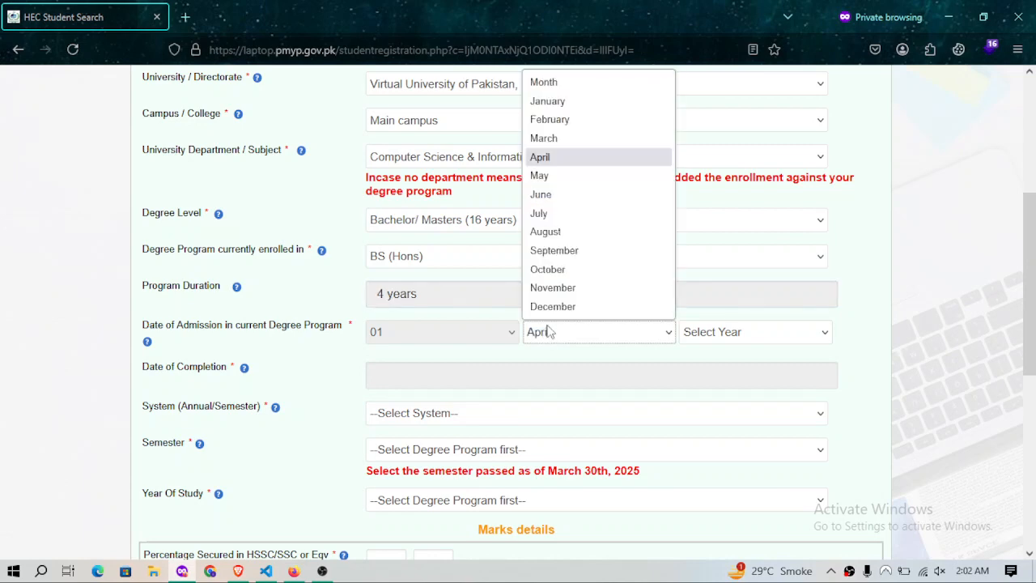
{"action": "left_click", "coordinate": [567, 267]}
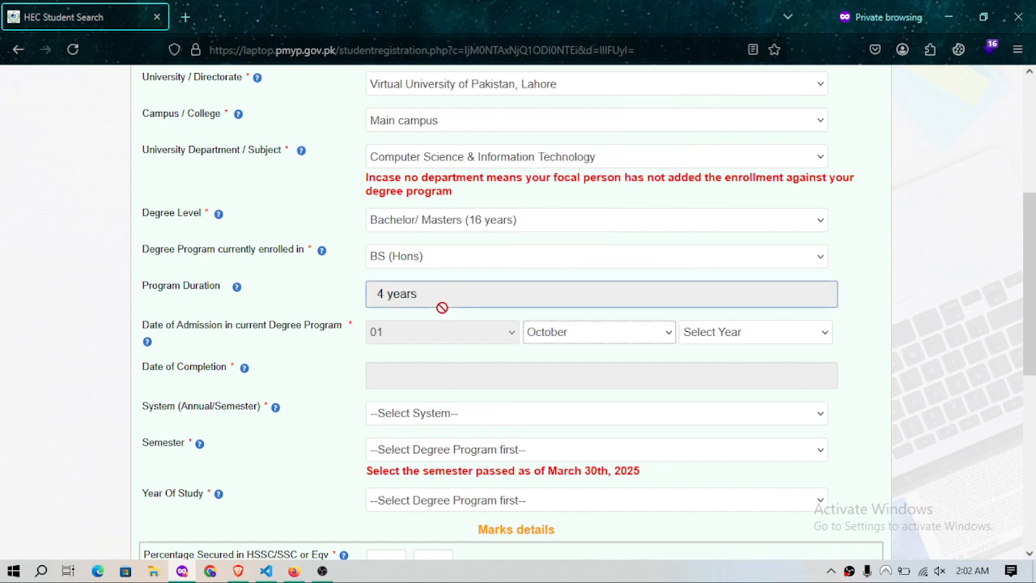
{"action": "scroll", "coordinate": [441, 307], "scroll_direction": "down", "scroll_amount": 2}
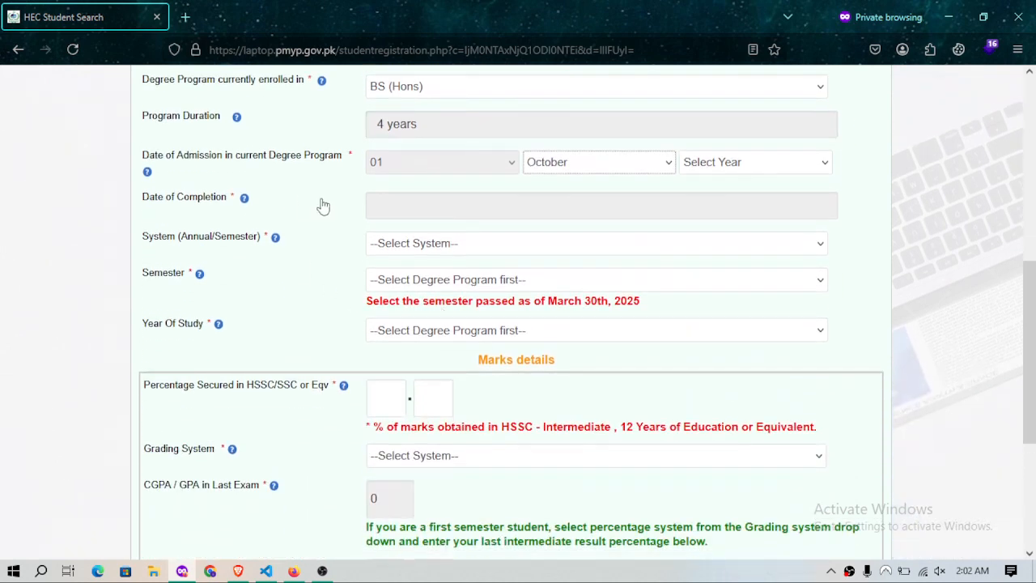
{"action": "left_click", "coordinate": [404, 203]}
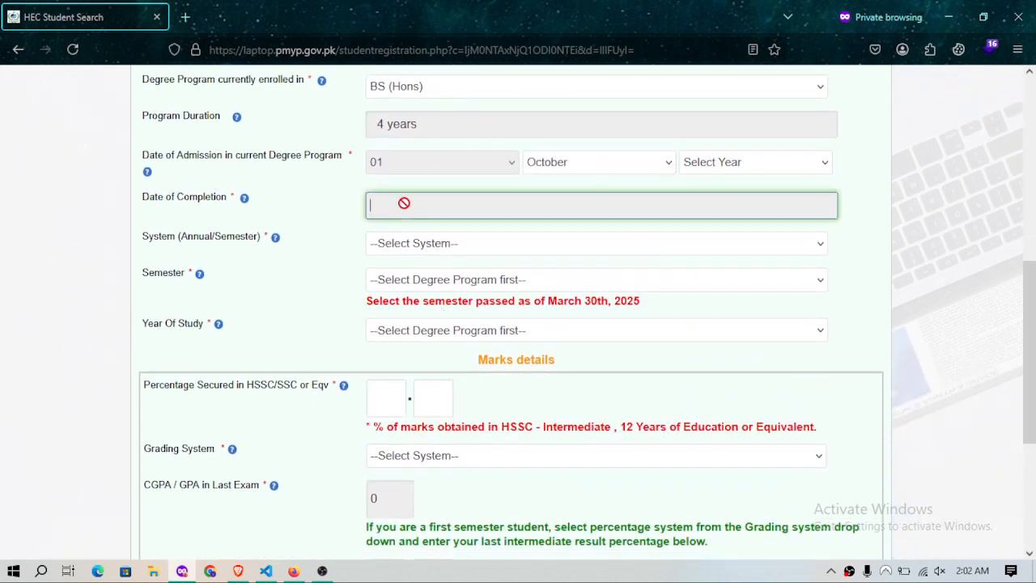
{"action": "left_click", "coordinate": [768, 162]}
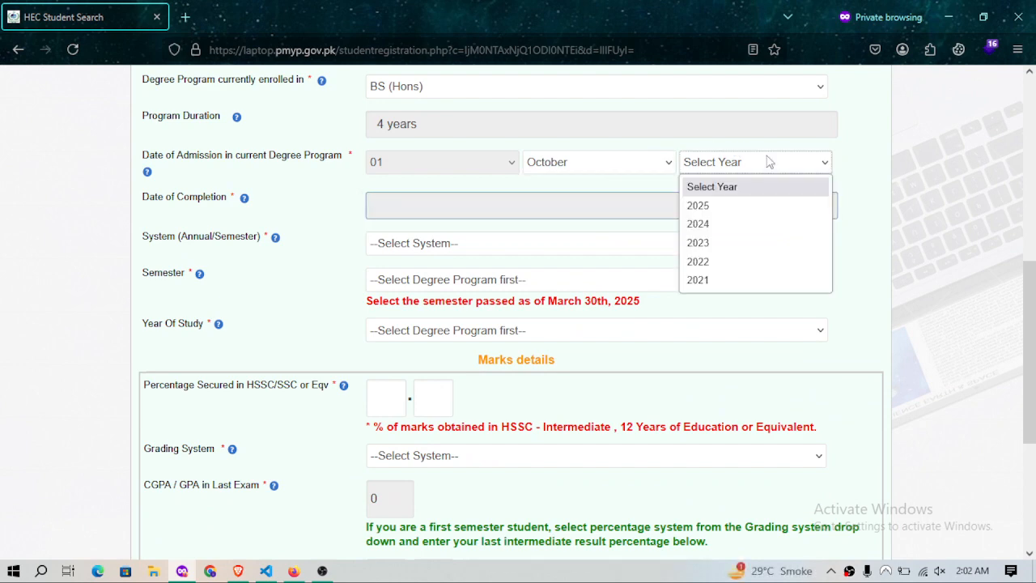
{"action": "left_click", "coordinate": [713, 268]}
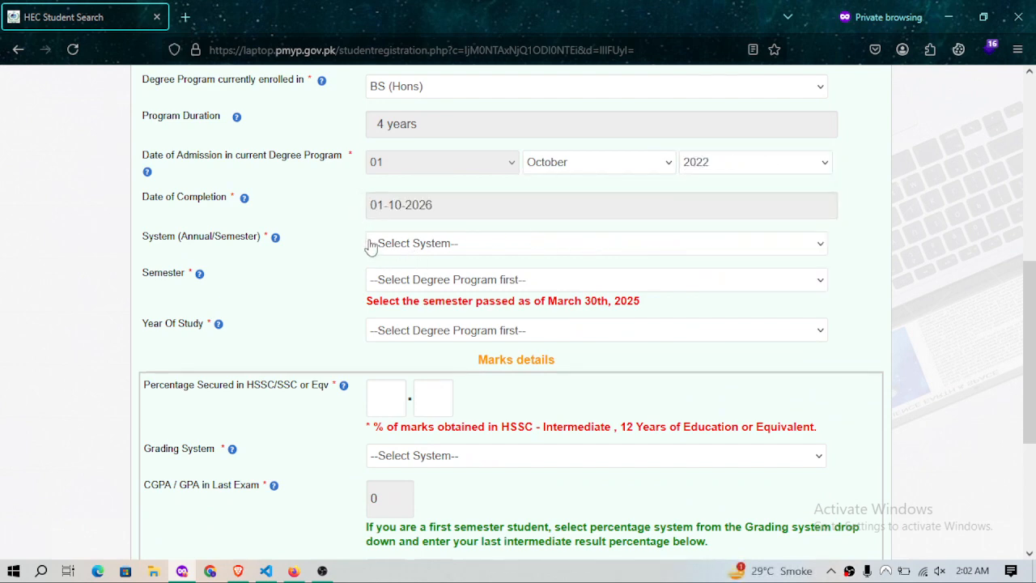
{"action": "scroll", "coordinate": [316, 227], "scroll_direction": "down", "scroll_amount": 2}
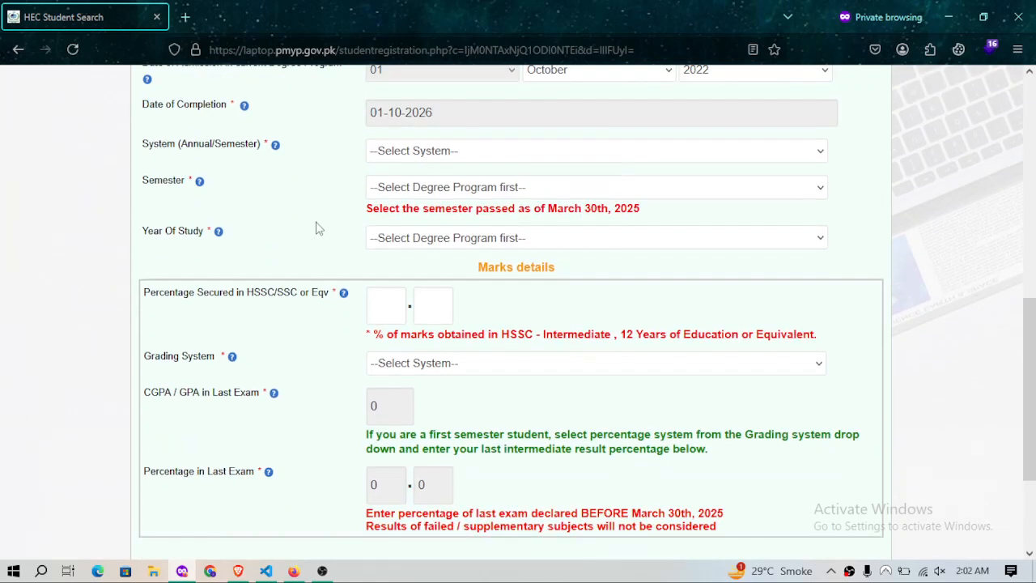
Step: Choose Semester System and Semester 5, making Year of Study show Year 3
{"action": "left_click", "coordinate": [414, 156]}
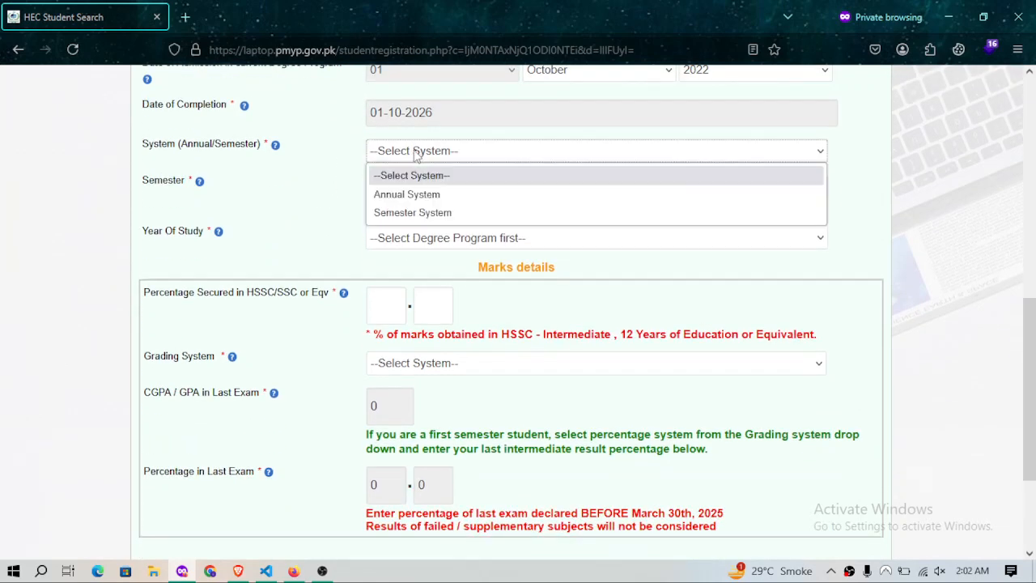
{"action": "left_click", "coordinate": [415, 213]}
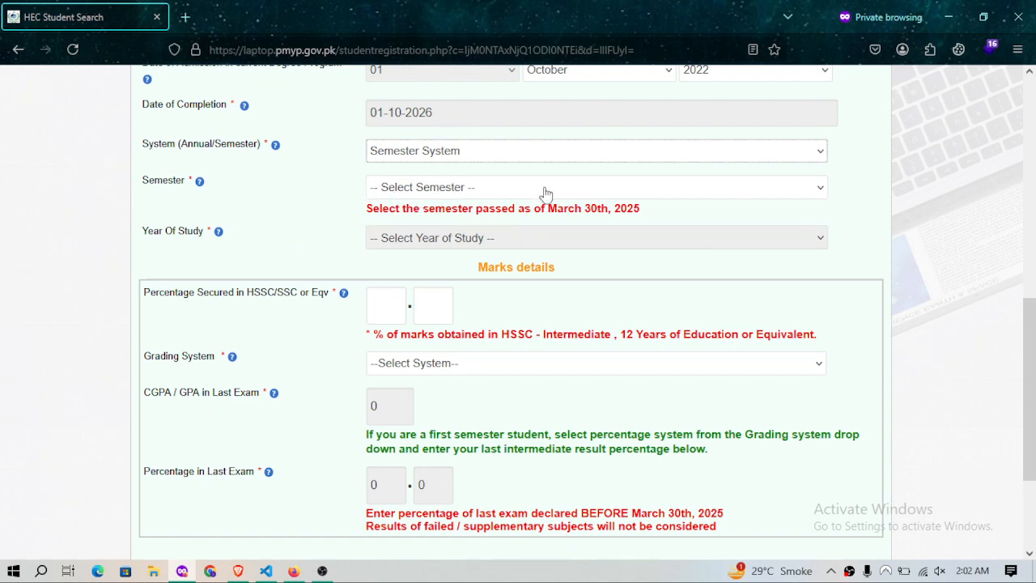
{"action": "left_click", "coordinate": [199, 183]}
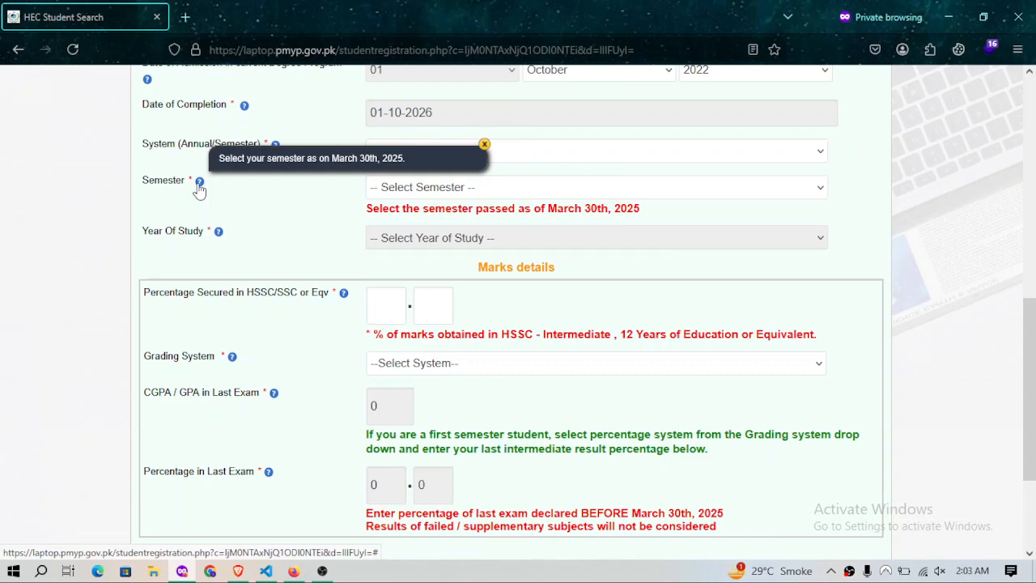
{"action": "left_click", "coordinate": [439, 190]}
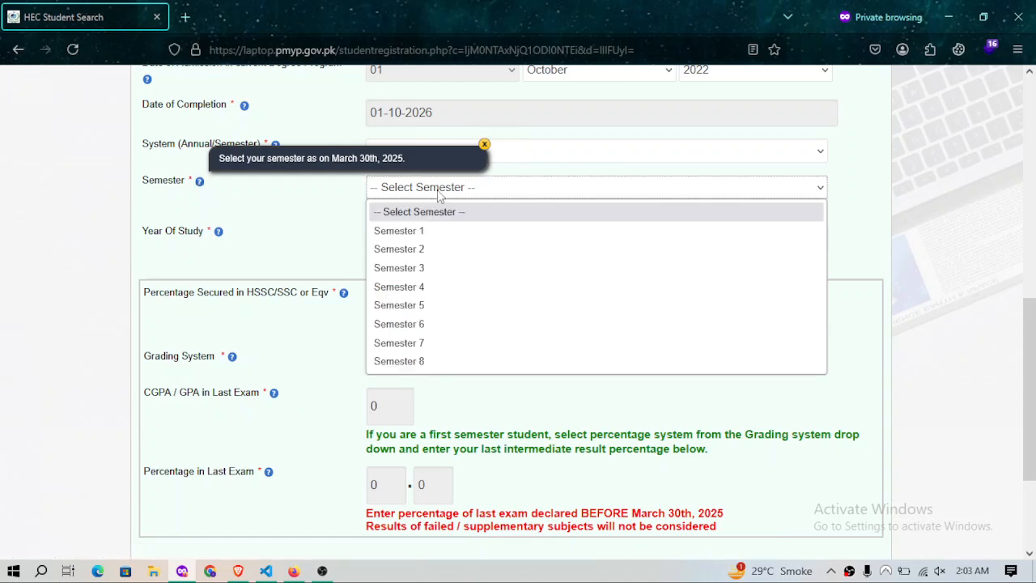
{"action": "left_click", "coordinate": [454, 274]}
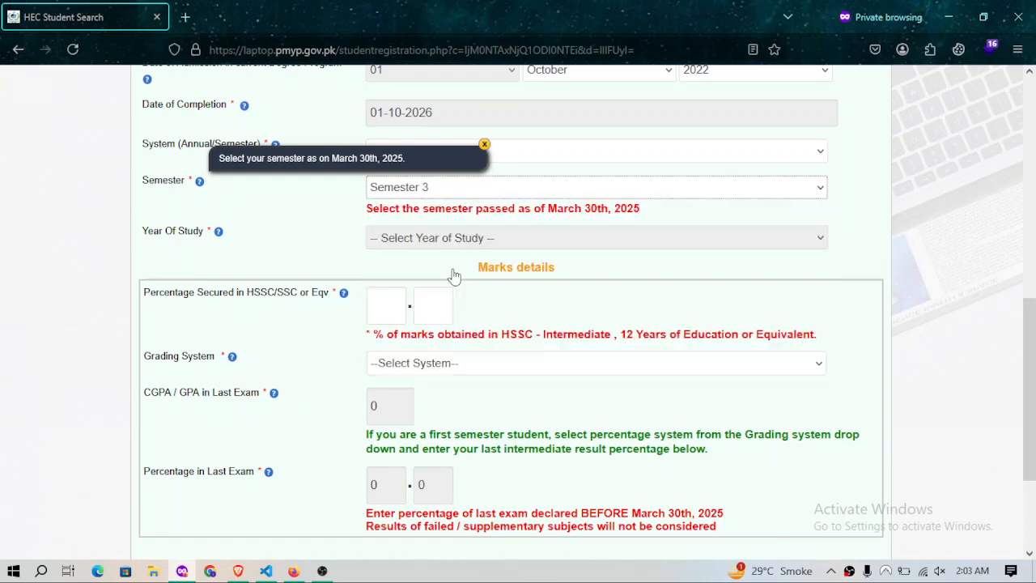
{"action": "left_click", "coordinate": [476, 193]}
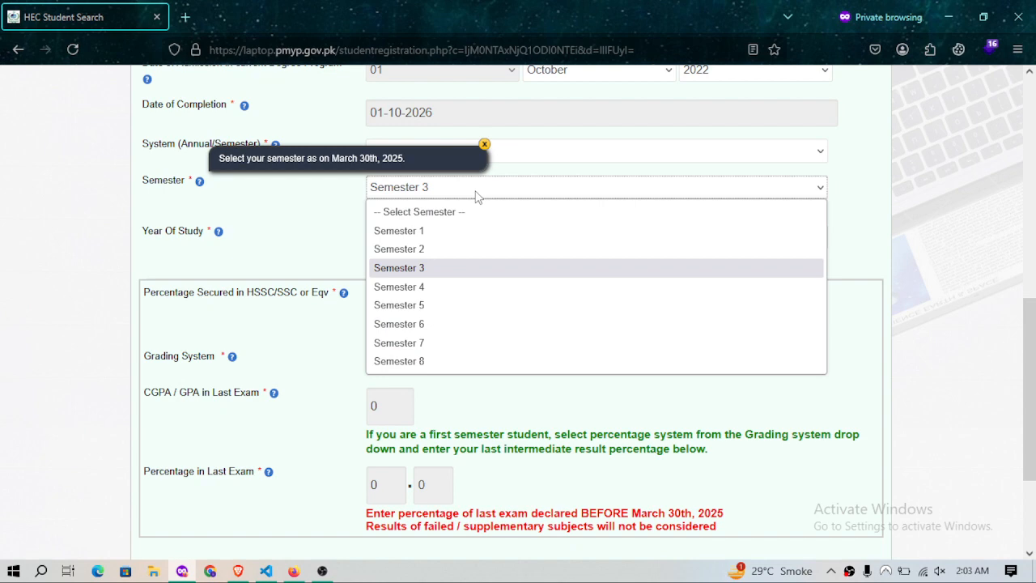
{"action": "left_click", "coordinate": [455, 312]}
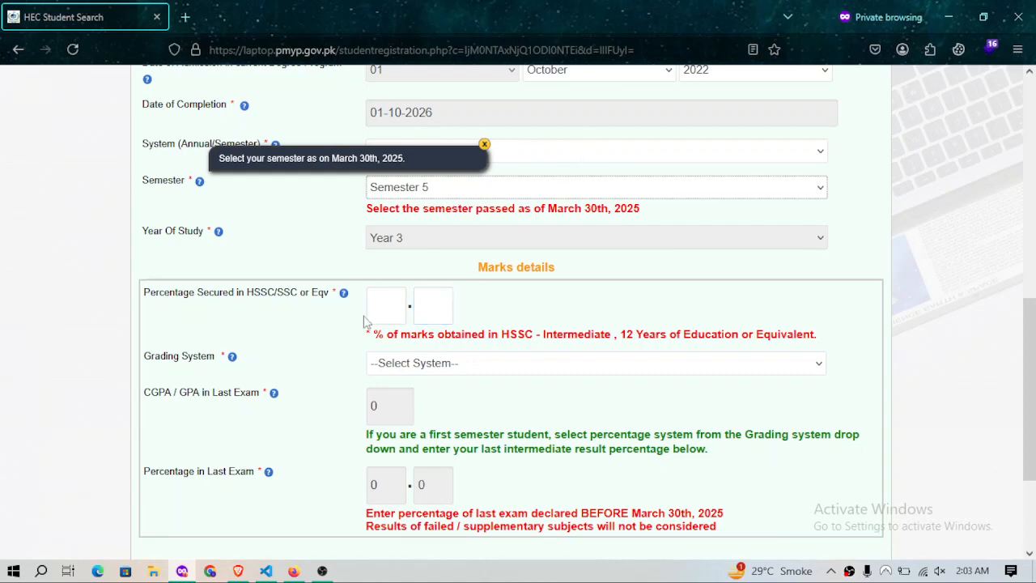
{"action": "scroll", "coordinate": [364, 322], "scroll_direction": "down", "scroll_amount": 2}
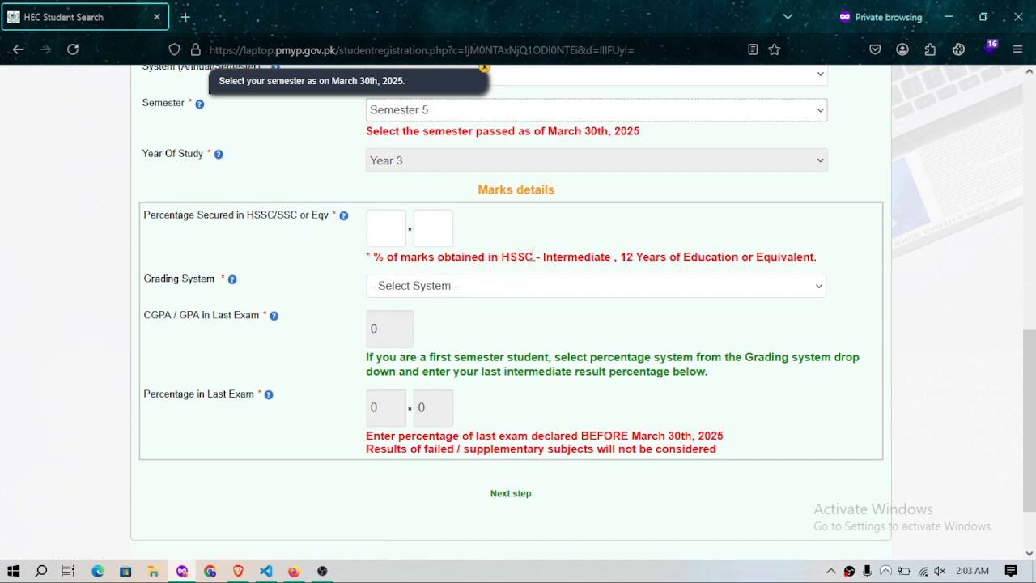
{"action": "left_click", "coordinate": [380, 232]}
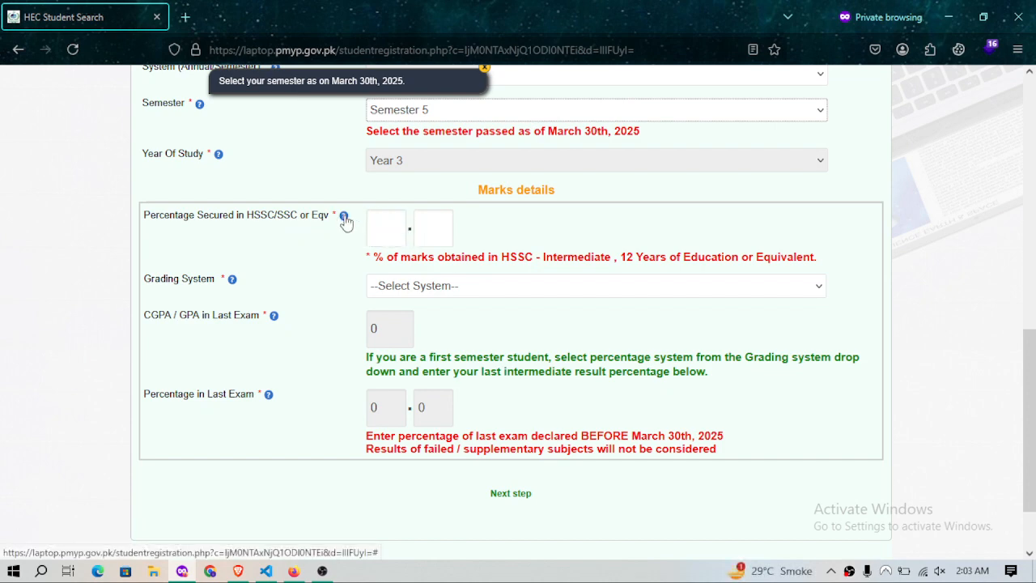
Step: Read the HSSC percentage help and its 800x100/1100 formula example
{"action": "left_click", "coordinate": [344, 218]}
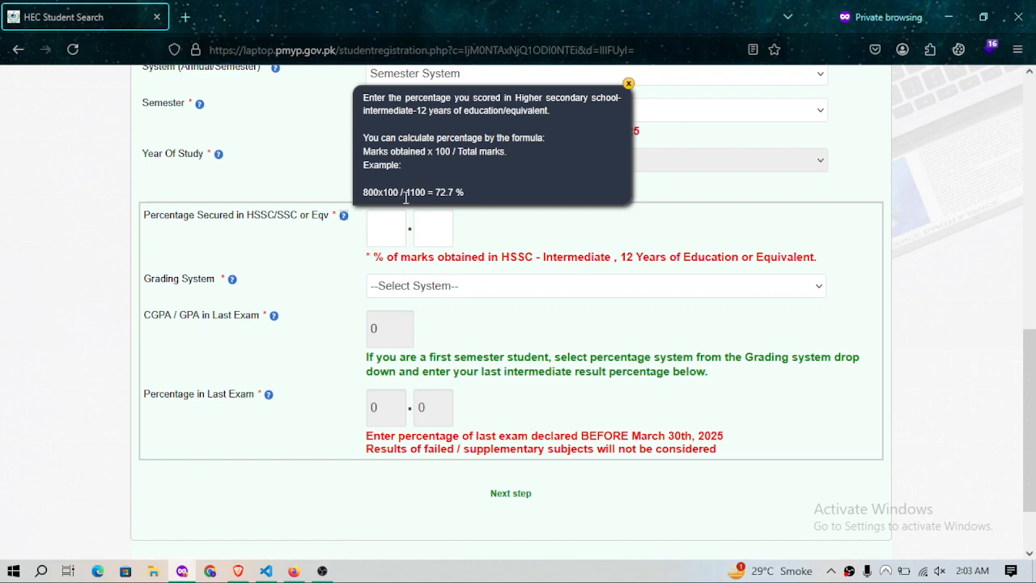
{"action": "left_click_drag", "start_coordinate": [424, 195], "coordinate": [405, 195]}
{"action": "double_click", "coordinate": [373, 193]}
{"action": "left_click", "coordinate": [387, 192]}
{"action": "left_click_drag", "start_coordinate": [469, 192], "coordinate": [442, 193]}
{"action": "left_click", "coordinate": [443, 192]}
Step: Enter 75.1 as the HSSC percentage, 75 whole and 1 decimal
{"action": "left_click", "coordinate": [386, 228]}
{"action": "type", "text": "75"}
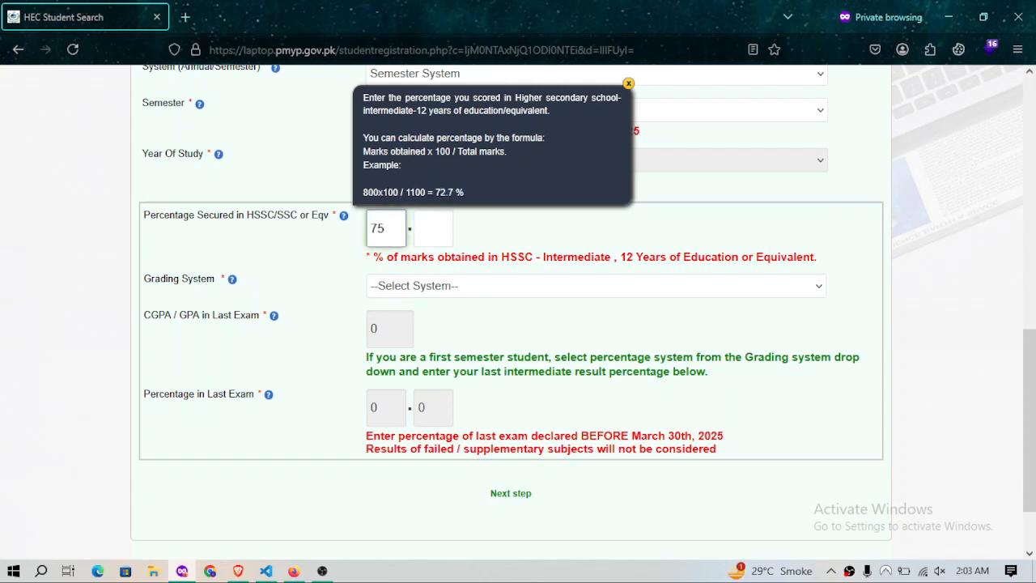
{"action": "left_click", "coordinate": [437, 234]}
{"action": "type", "text": "1"}
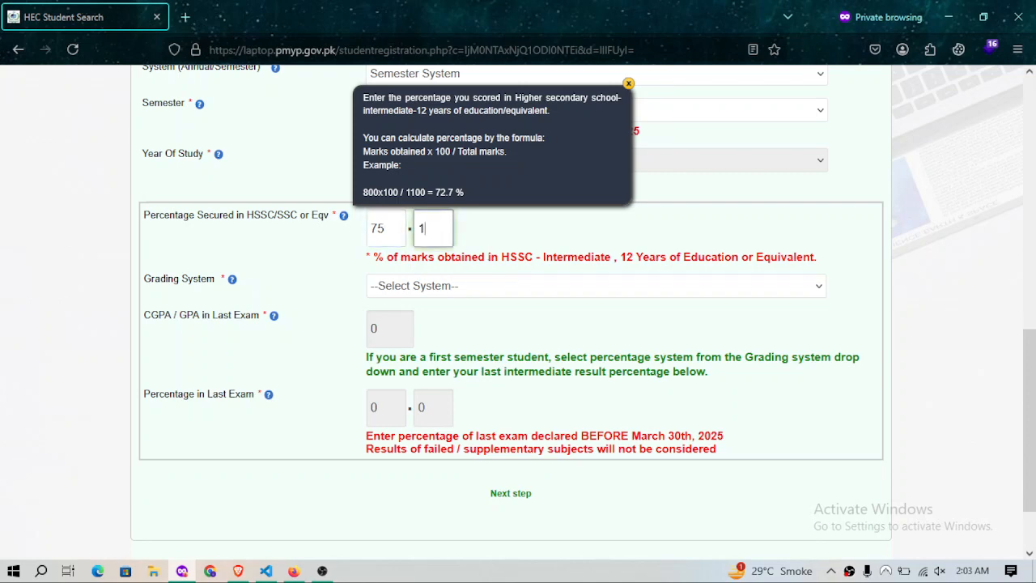
{"action": "left_click", "coordinate": [262, 293]}
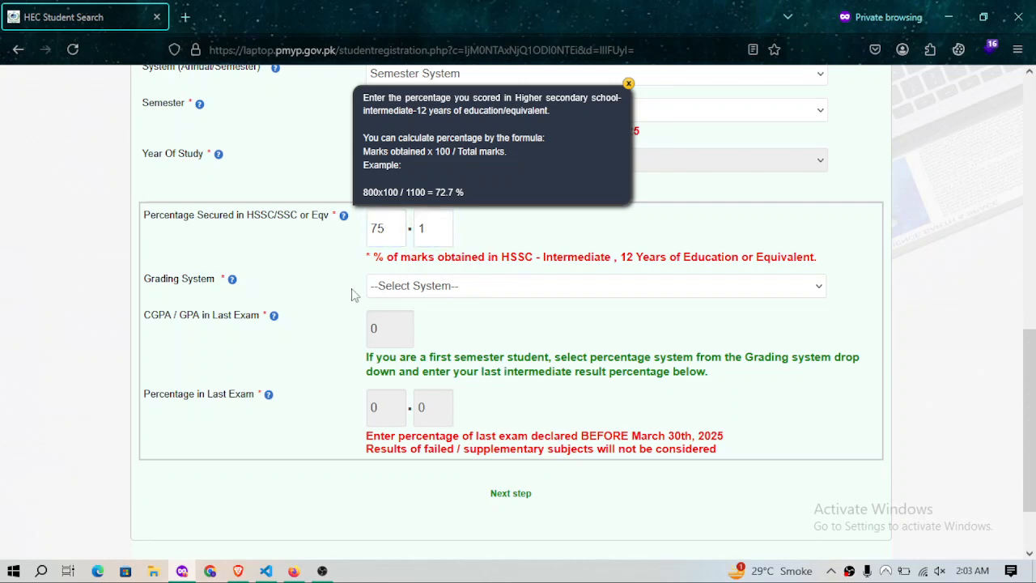
{"action": "left_click", "coordinate": [448, 286]}
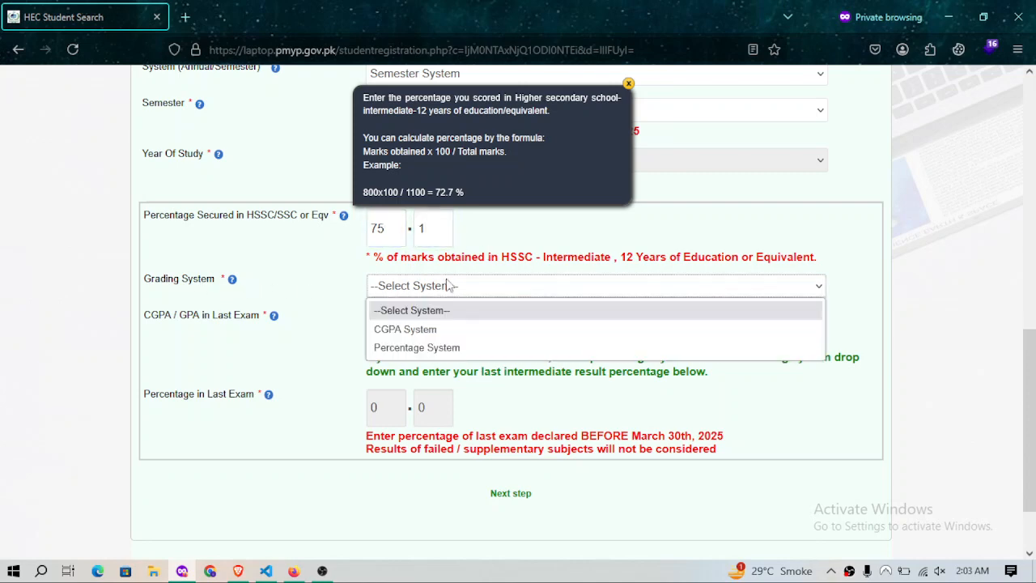
Step: Choose CGPA System, enter a CGPA of 3.1 (percentage fills as 78), and continue to Contact Verification
{"action": "left_click", "coordinate": [412, 329]}
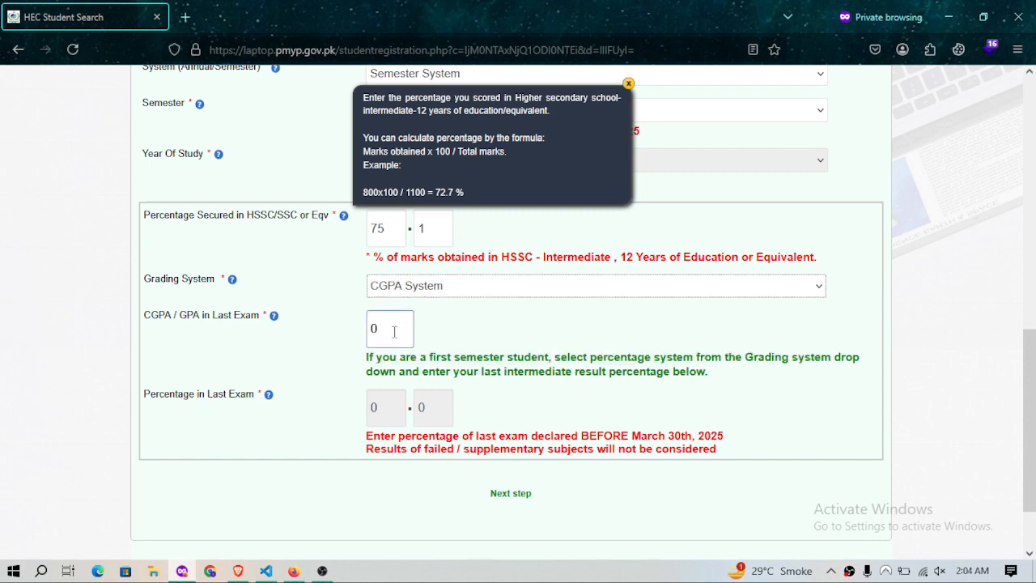
{"action": "left_click", "coordinate": [394, 332]}
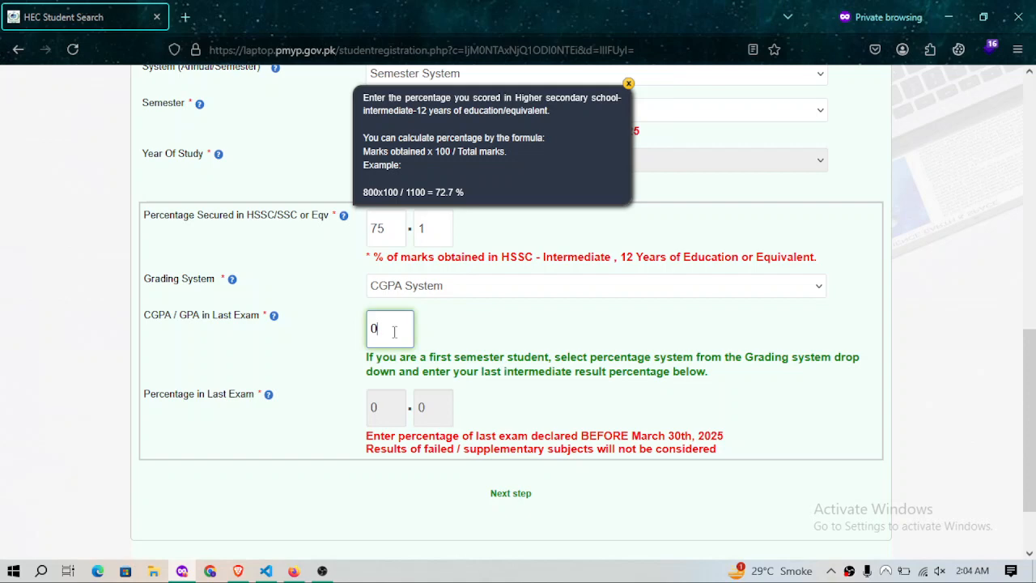
{"action": "key", "text": "BackSpace"}
{"action": "type", "text": "3.1"}
{"action": "left_click", "coordinate": [453, 333]}
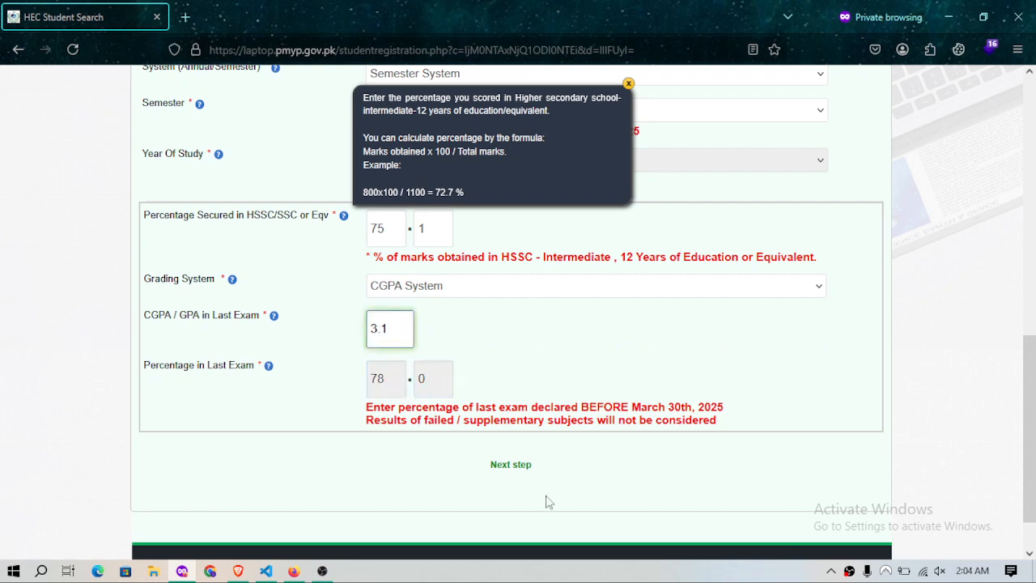
{"action": "left_click", "coordinate": [514, 465]}
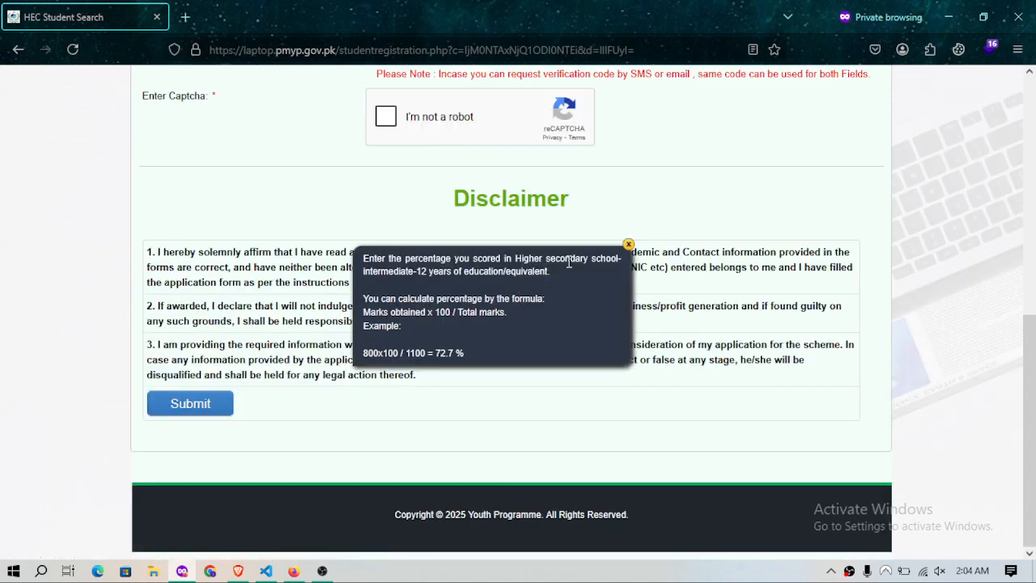
Step: Enter the applicant's mobile number in the Cell phone number field
{"action": "scroll", "coordinate": [510, 323], "scroll_direction": "up", "scroll_amount": 6}
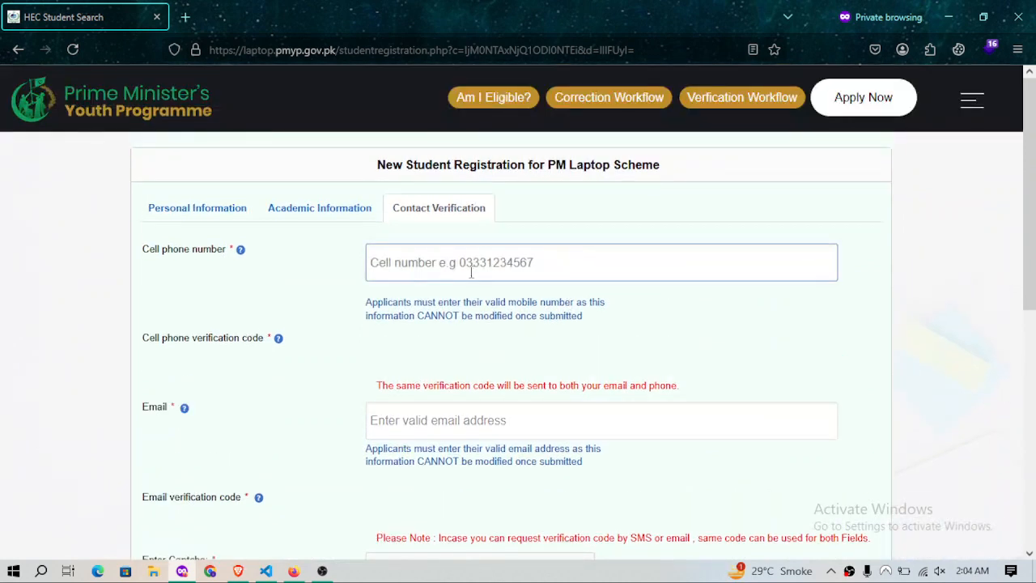
{"action": "left_click", "coordinate": [405, 263]}
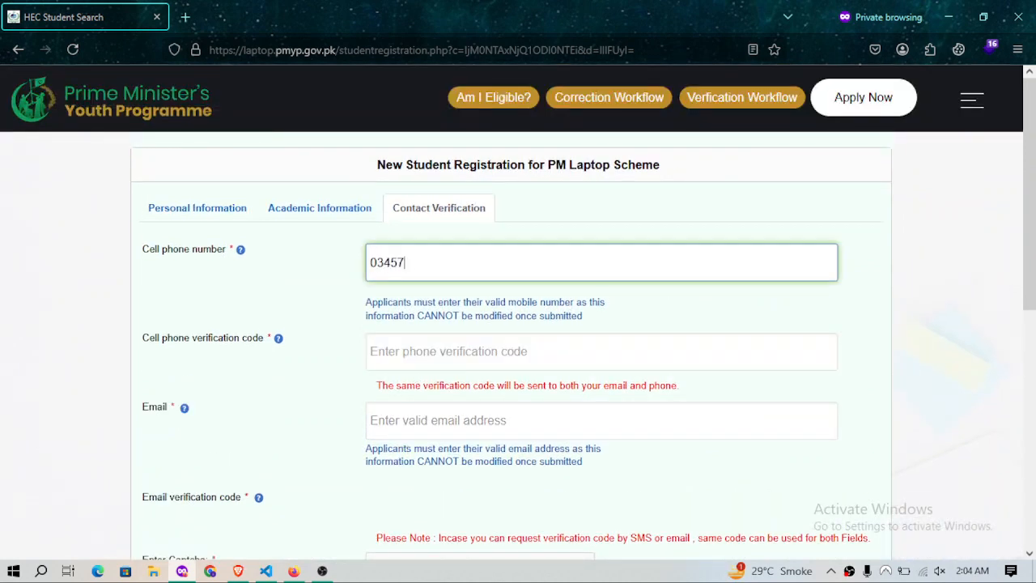
Step: Correct the cell phone number by retyping it and fixing the digit after 03
{"action": "left_click_drag", "start_coordinate": [483, 259], "coordinate": [296, 247]}
{"action": "left_click", "coordinate": [383, 263]}
{"action": "key", "text": "Delete"}
{"action": "type", "text": "3"}
{"action": "scroll", "coordinate": [407, 351], "scroll_direction": "down", "scroll_amount": 1}
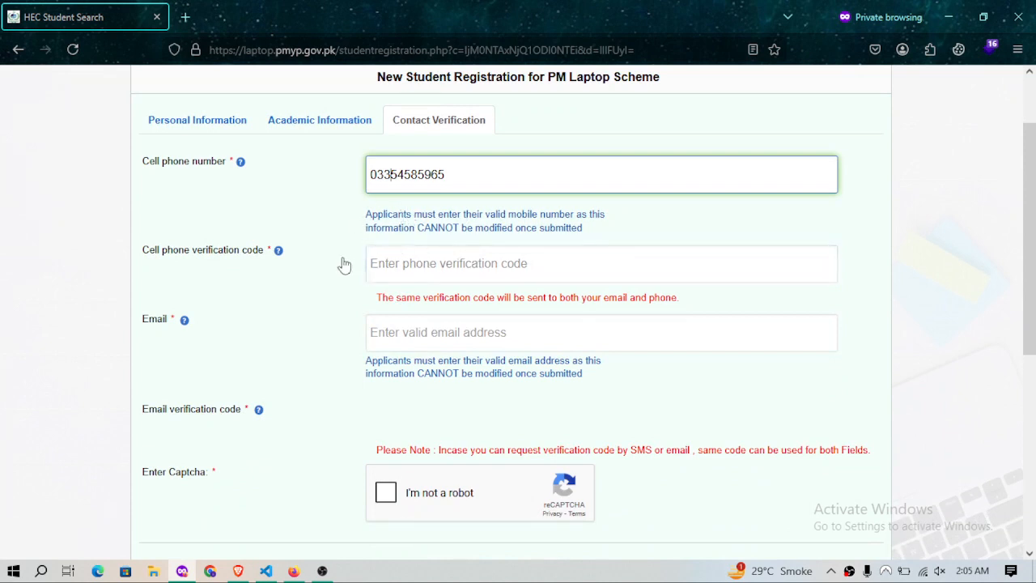
Step: Validate the phone number and send a verification code to it
{"action": "left_click", "coordinate": [410, 271]}
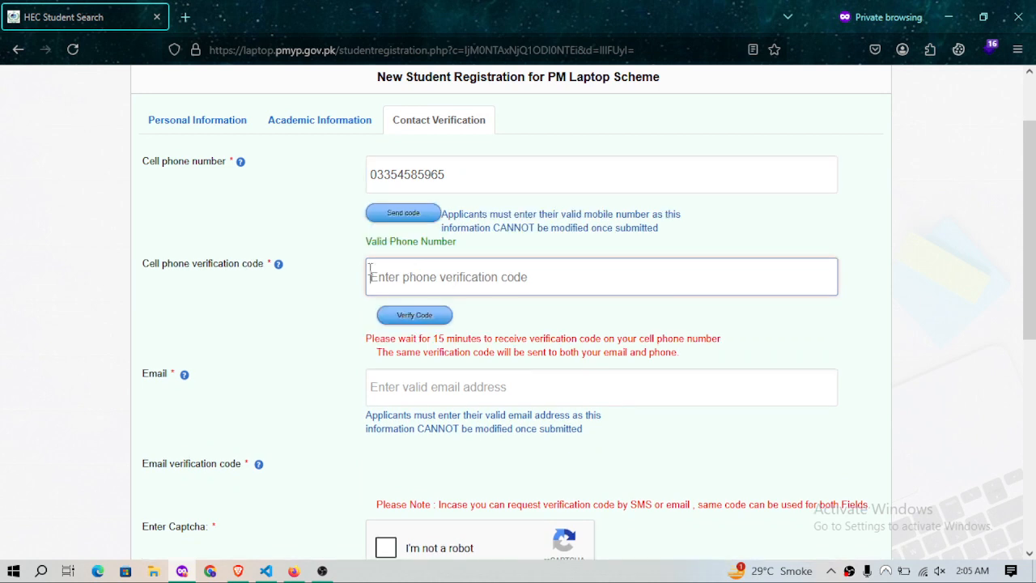
{"action": "left_click", "coordinate": [399, 217]}
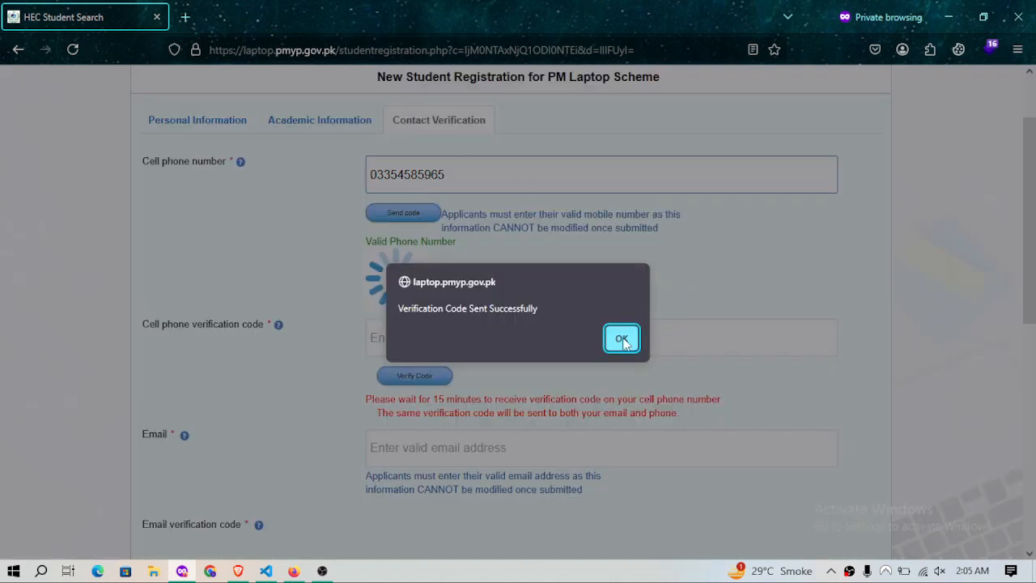
{"action": "left_click", "coordinate": [622, 339]}
Step: Enter the received verification code, verify it, and dismiss the incorrect-code alert
{"action": "left_click", "coordinate": [443, 272]}
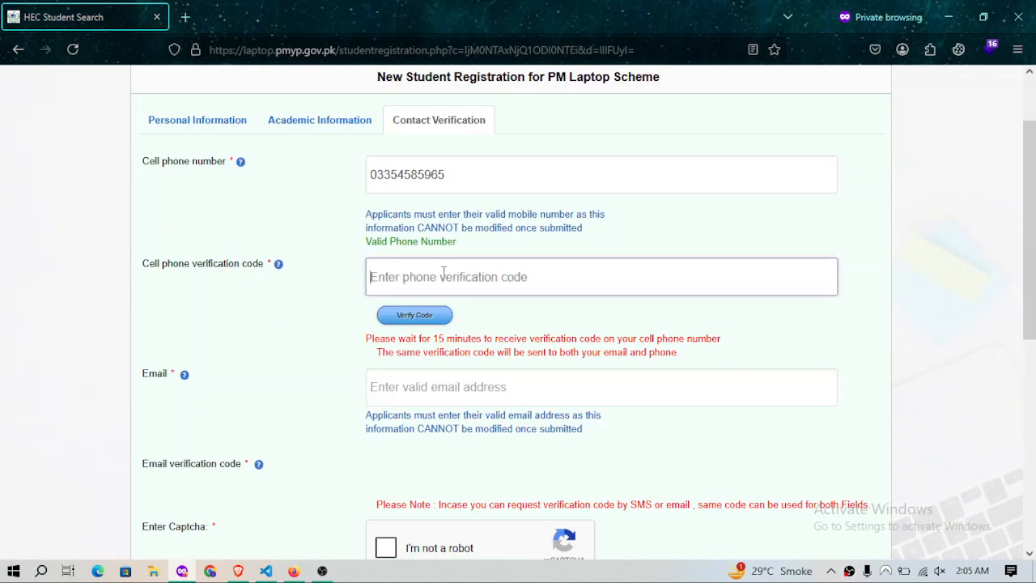
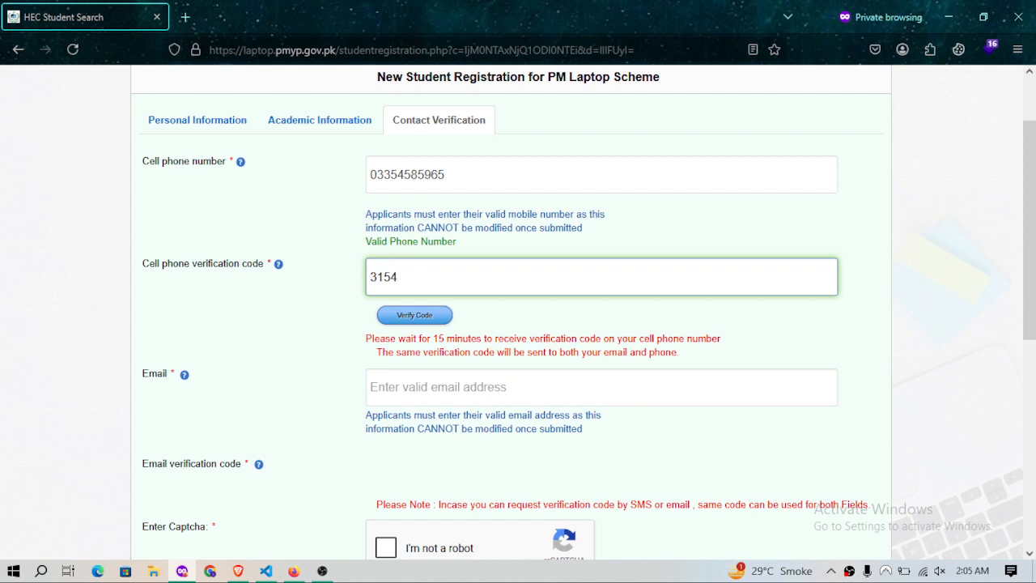
{"action": "left_click", "coordinate": [412, 315]}
{"action": "left_click", "coordinate": [621, 338]}
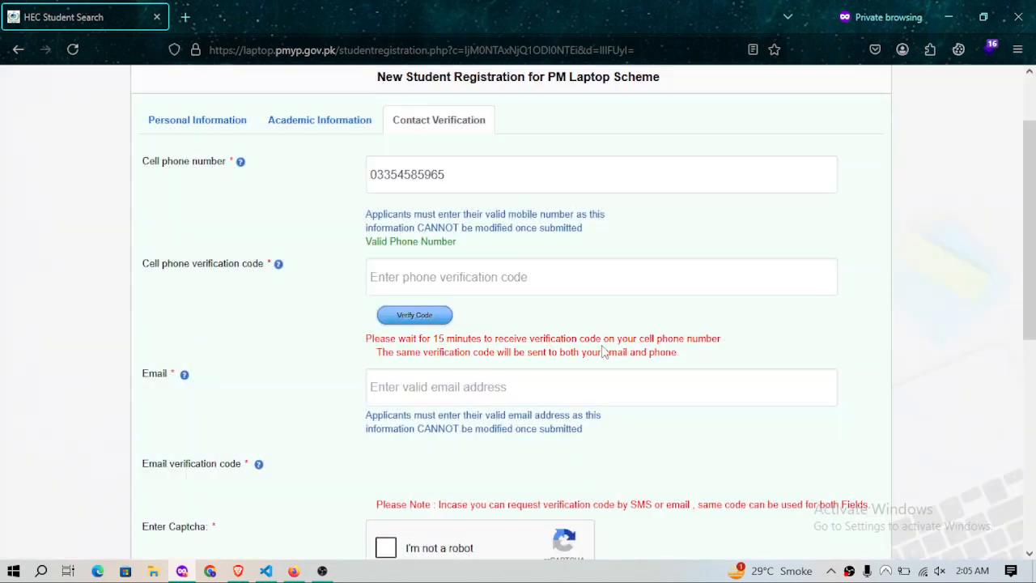
{"action": "scroll", "coordinate": [464, 244], "scroll_direction": "down", "scroll_amount": 2}
{"action": "left_click", "coordinate": [372, 247]}
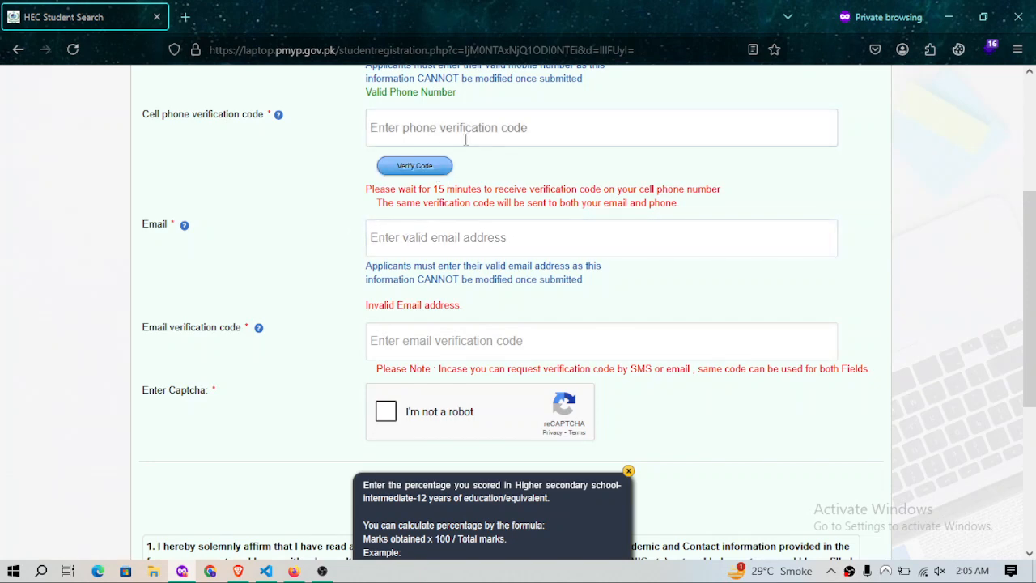
Step: Tick the I'm not a robot captcha and close the percentage help popup
{"action": "scroll", "coordinate": [462, 143], "scroll_direction": "up", "scroll_amount": 1}
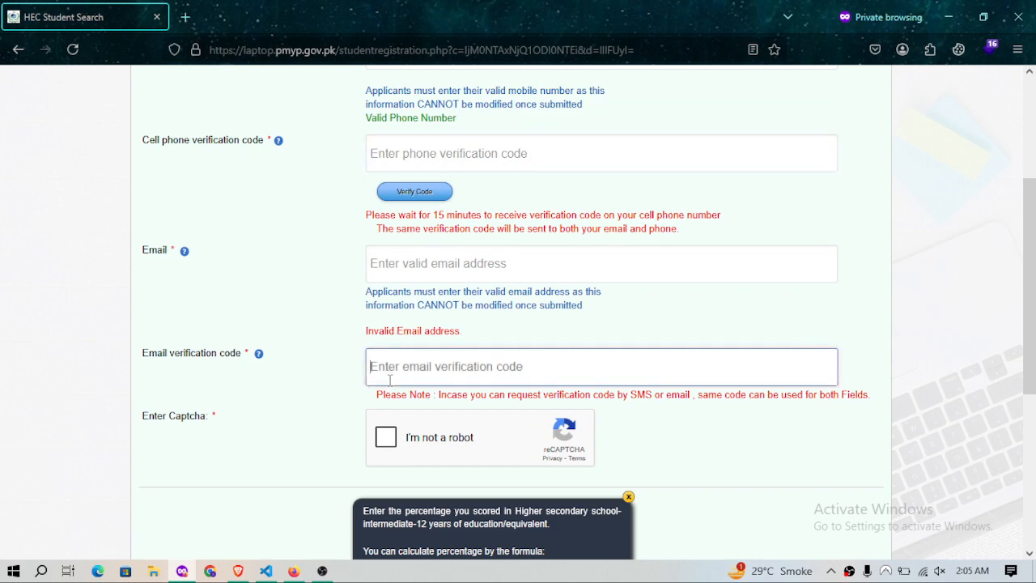
{"action": "scroll", "coordinate": [340, 362], "scroll_direction": "down", "scroll_amount": 3}
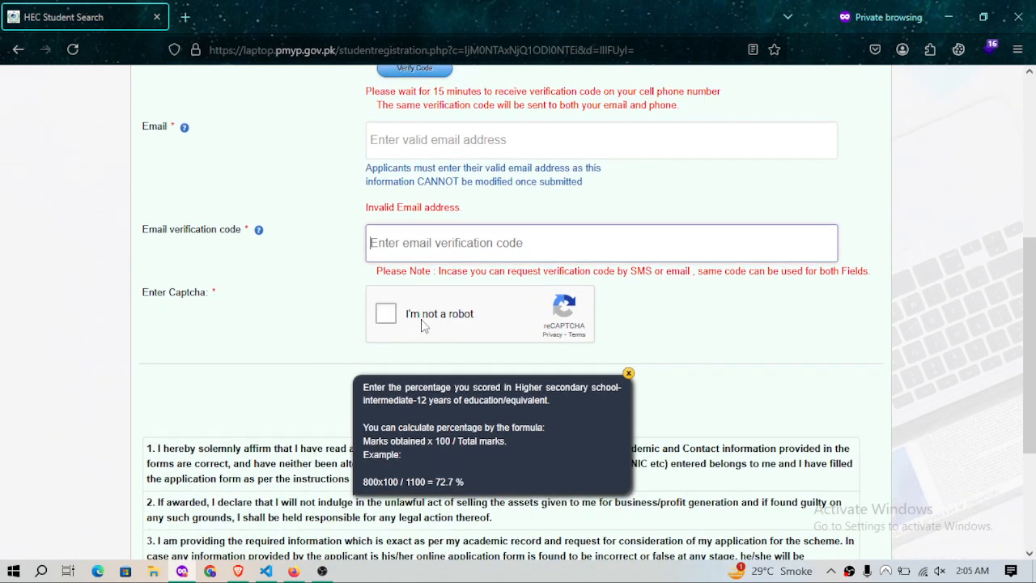
{"action": "left_click", "coordinate": [386, 315]}
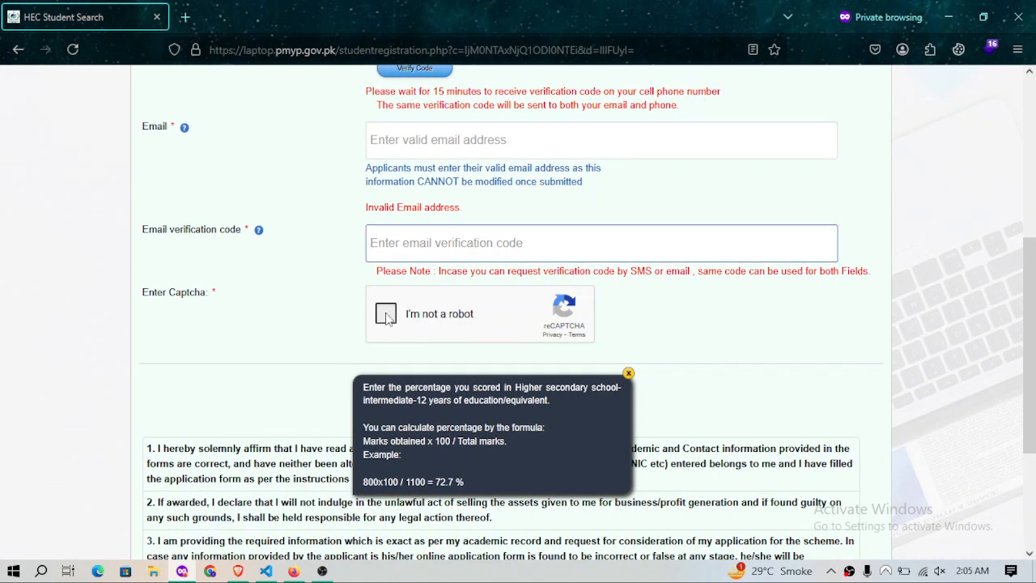
{"action": "scroll", "coordinate": [311, 334], "scroll_direction": "down", "scroll_amount": 5}
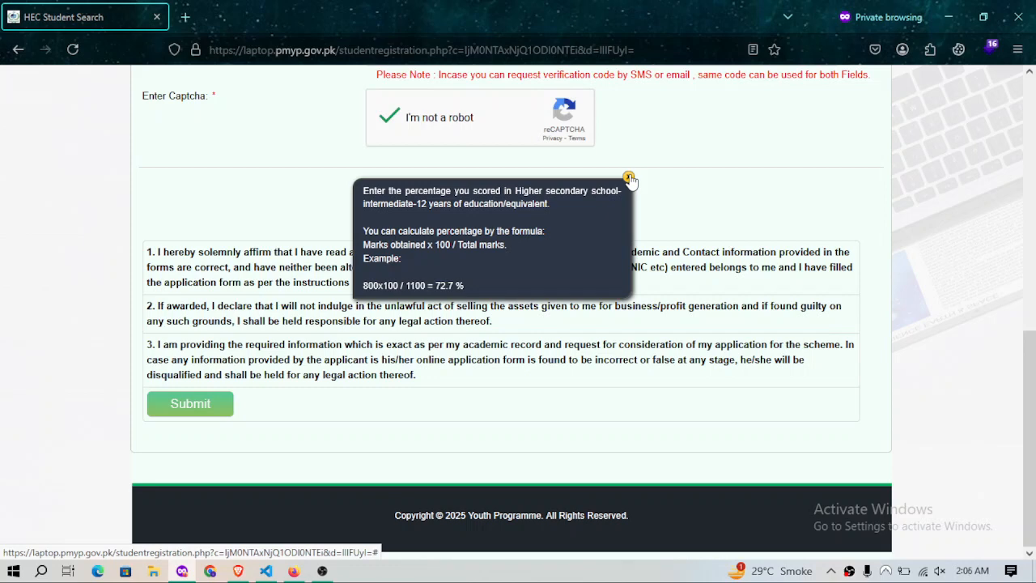
{"action": "left_click_drag", "start_coordinate": [363, 286], "coordinate": [484, 287]}
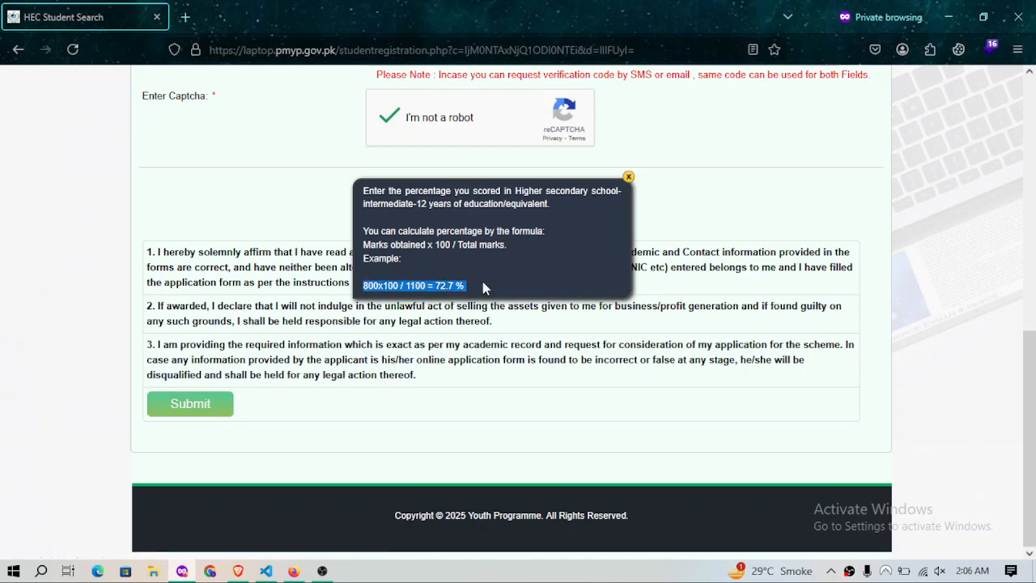
{"action": "left_click", "coordinate": [627, 177]}
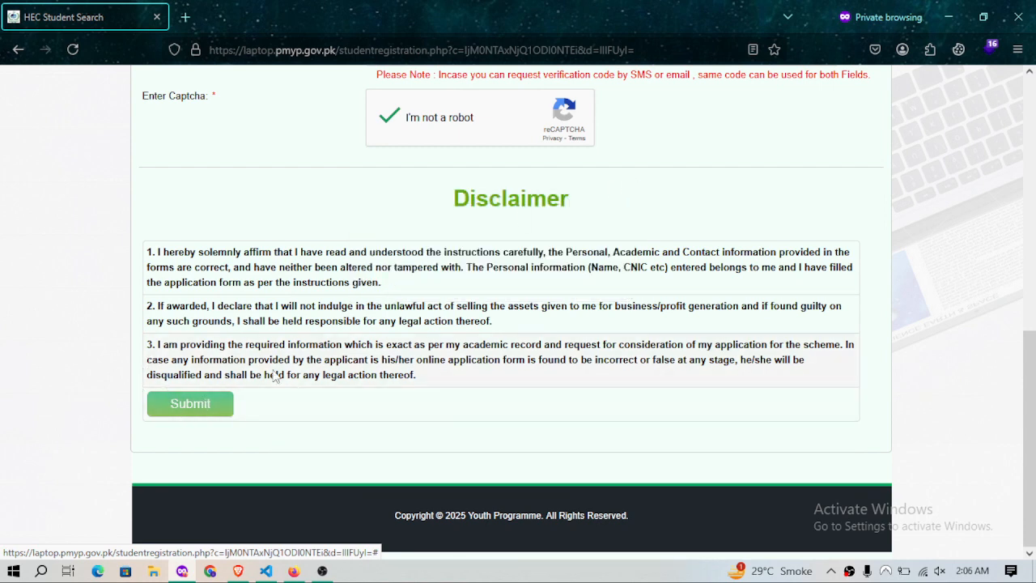
Step: Read through the three Disclaimer paragraphs, then return to the top of the form
{"action": "scroll", "coordinate": [274, 374], "scroll_direction": "up", "scroll_amount": 2}
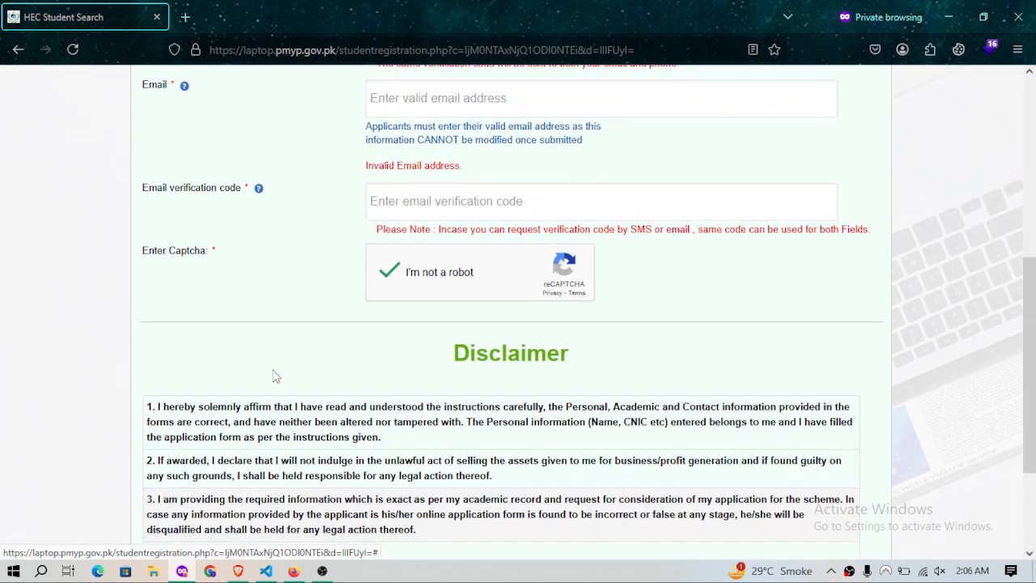
{"action": "scroll", "coordinate": [274, 375], "scroll_direction": "down", "scroll_amount": 2}
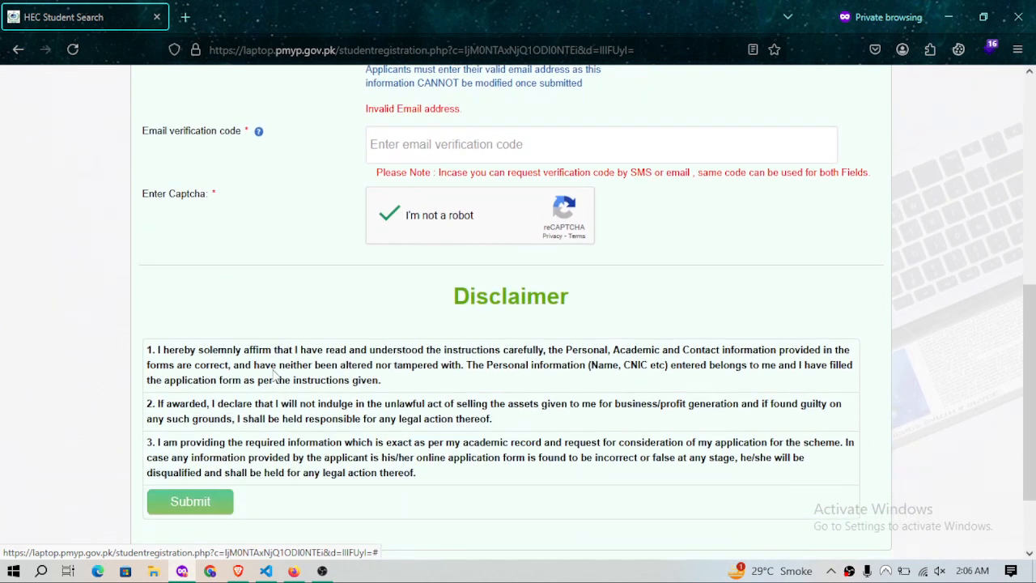
{"action": "left_click_drag", "start_coordinate": [434, 379], "coordinate": [149, 251]}
{"action": "left_click", "coordinate": [236, 249]}
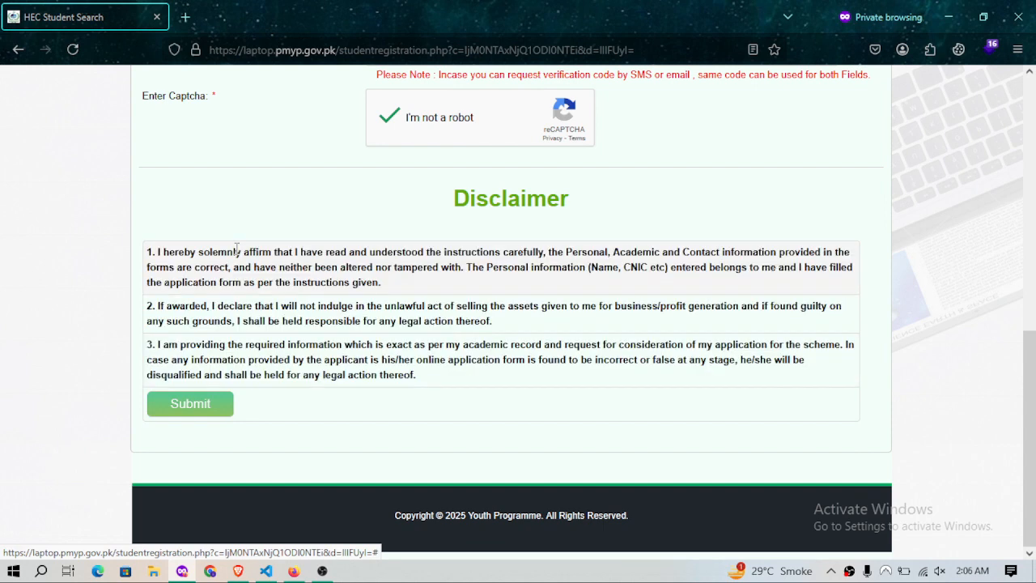
{"action": "scroll", "coordinate": [237, 249], "scroll_direction": "up", "scroll_amount": 1}
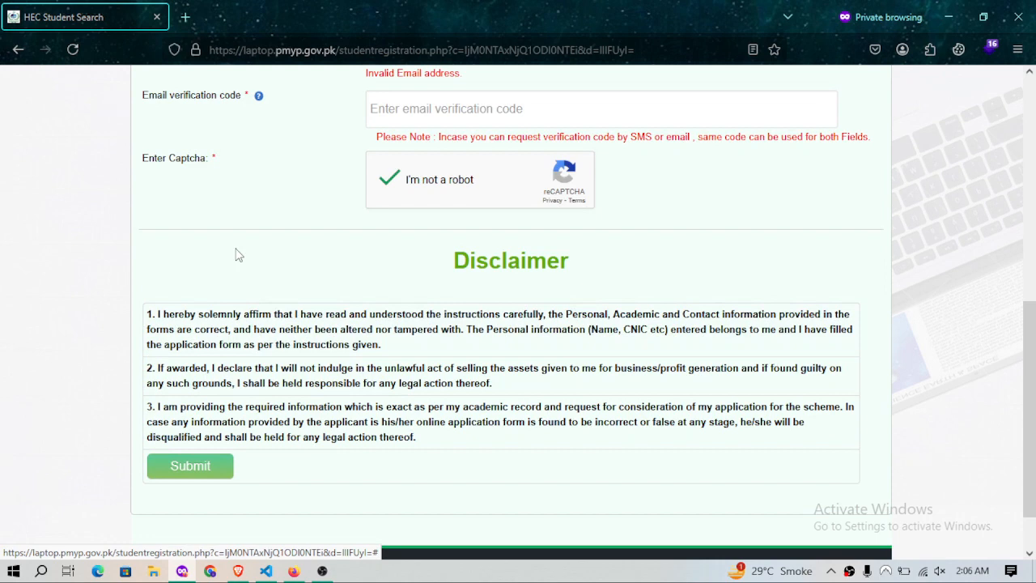
{"action": "scroll", "coordinate": [238, 255], "scroll_direction": "up", "scroll_amount": 1}
{"action": "scroll", "coordinate": [237, 255], "scroll_direction": "up", "scroll_amount": 5}
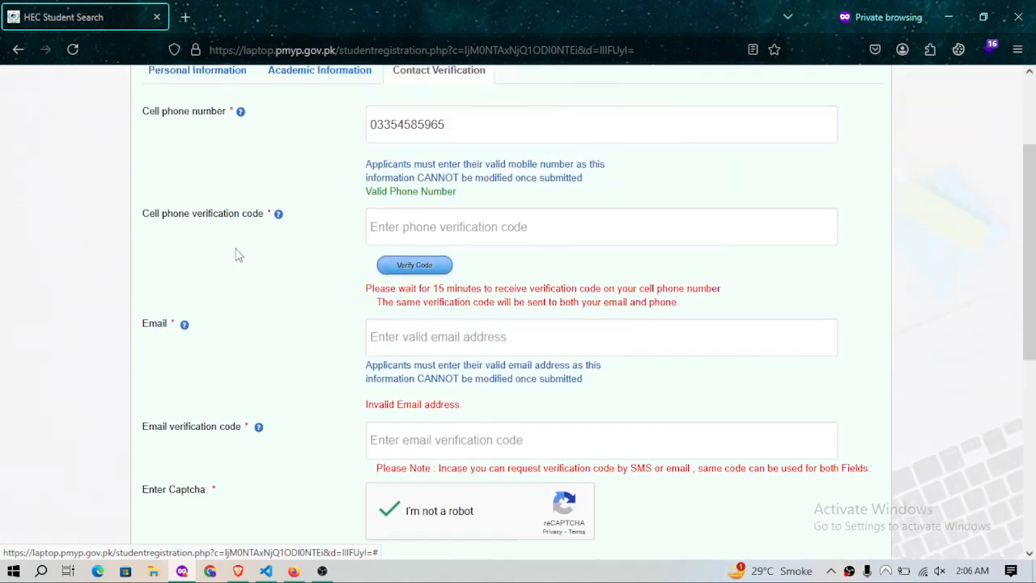